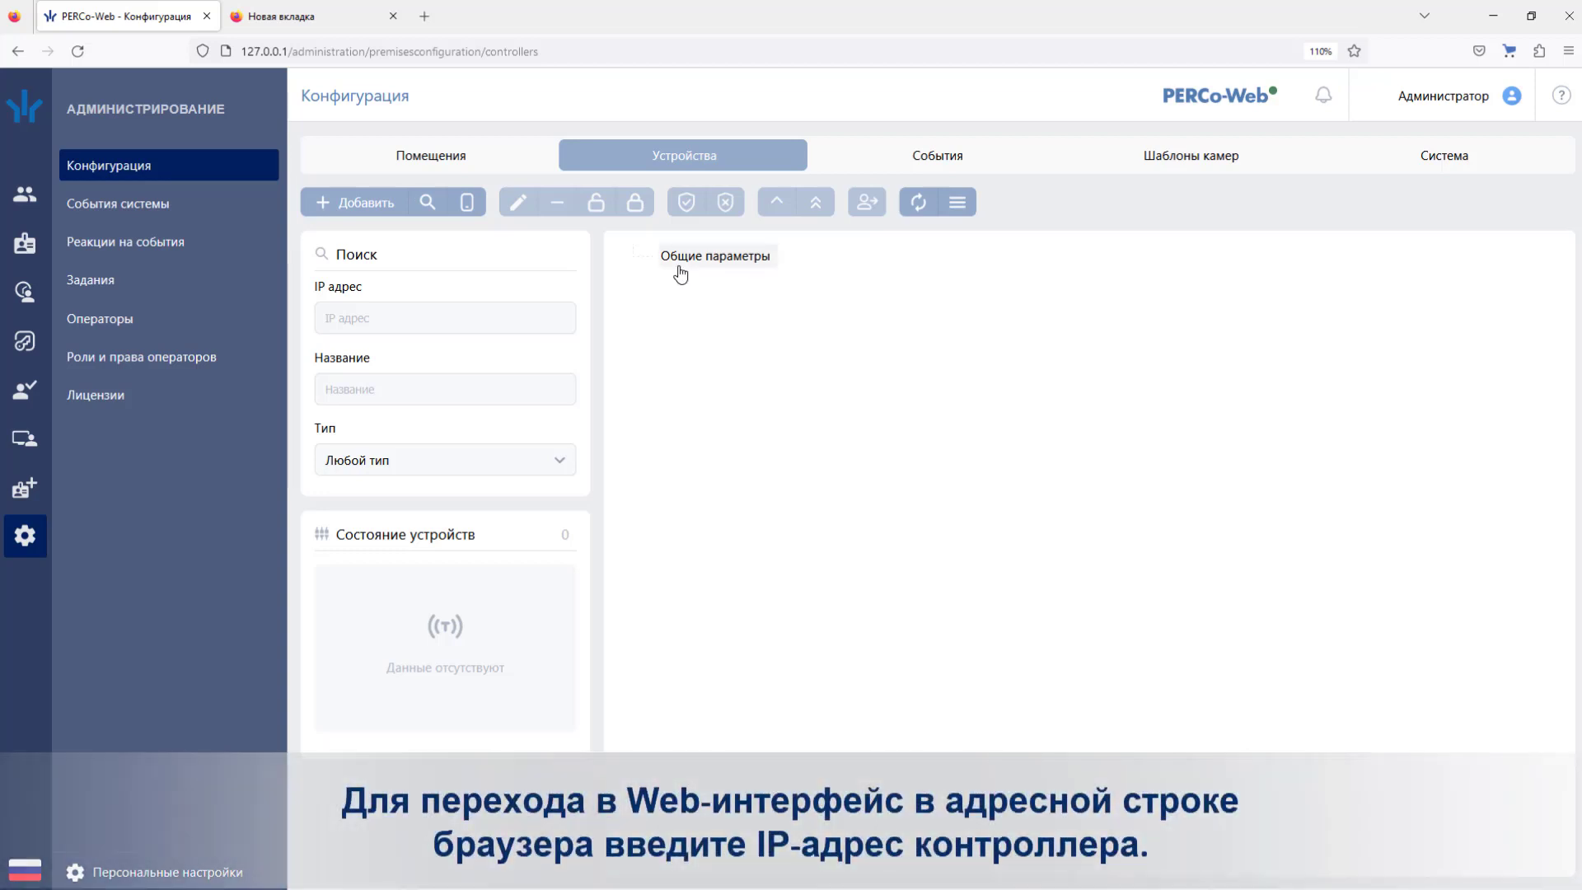
Open the controller's web interface at 10.1.214.103 in the empty browser tab
click(317, 16)
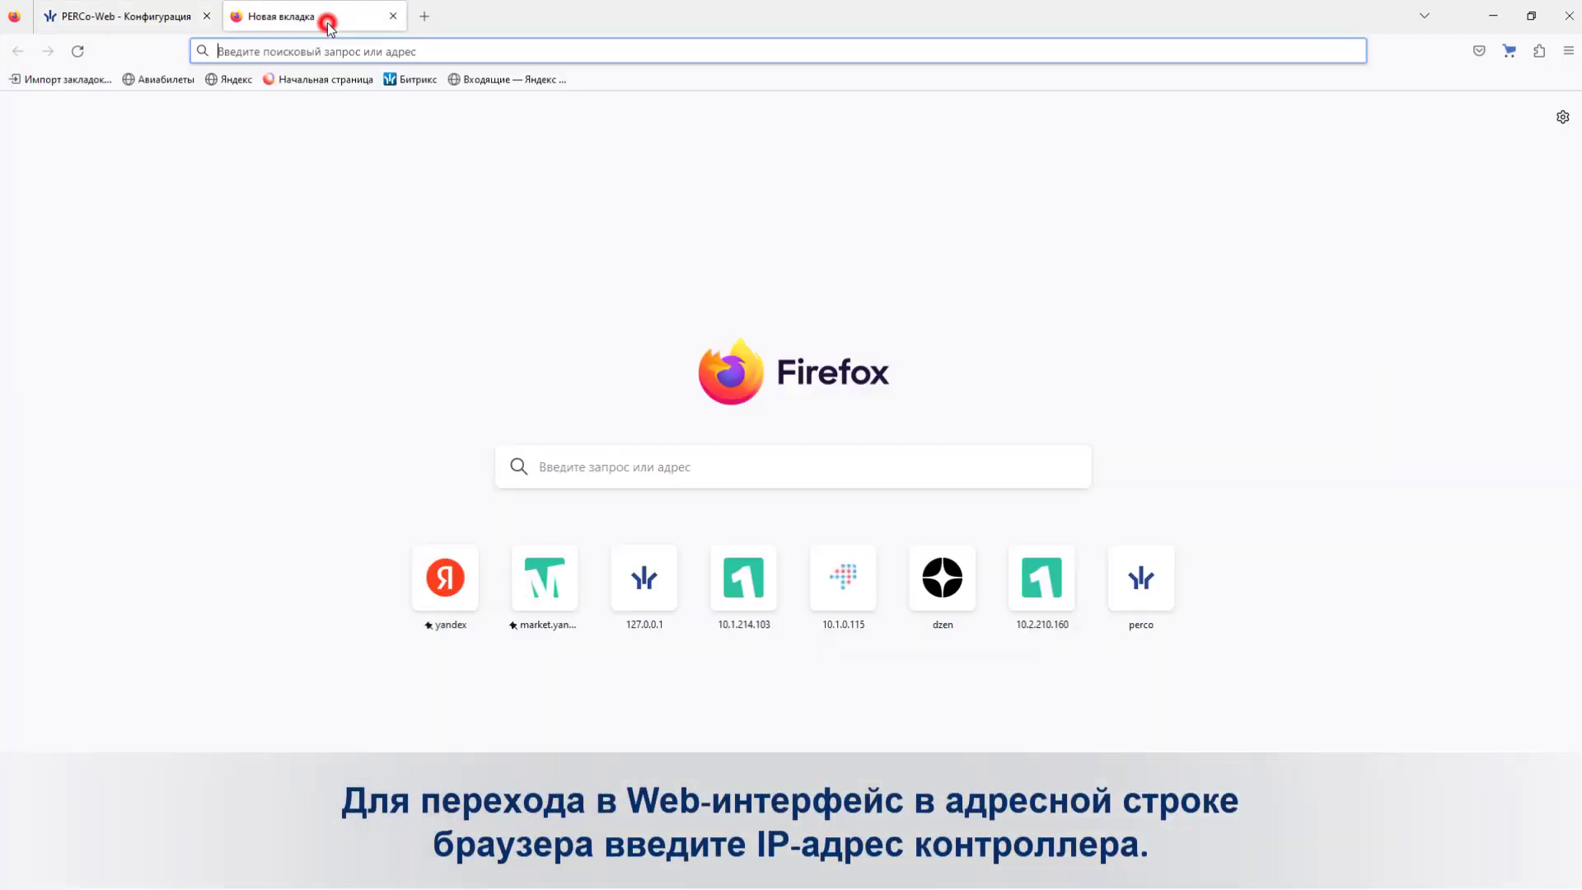
click(322, 52)
text(10.1.21)
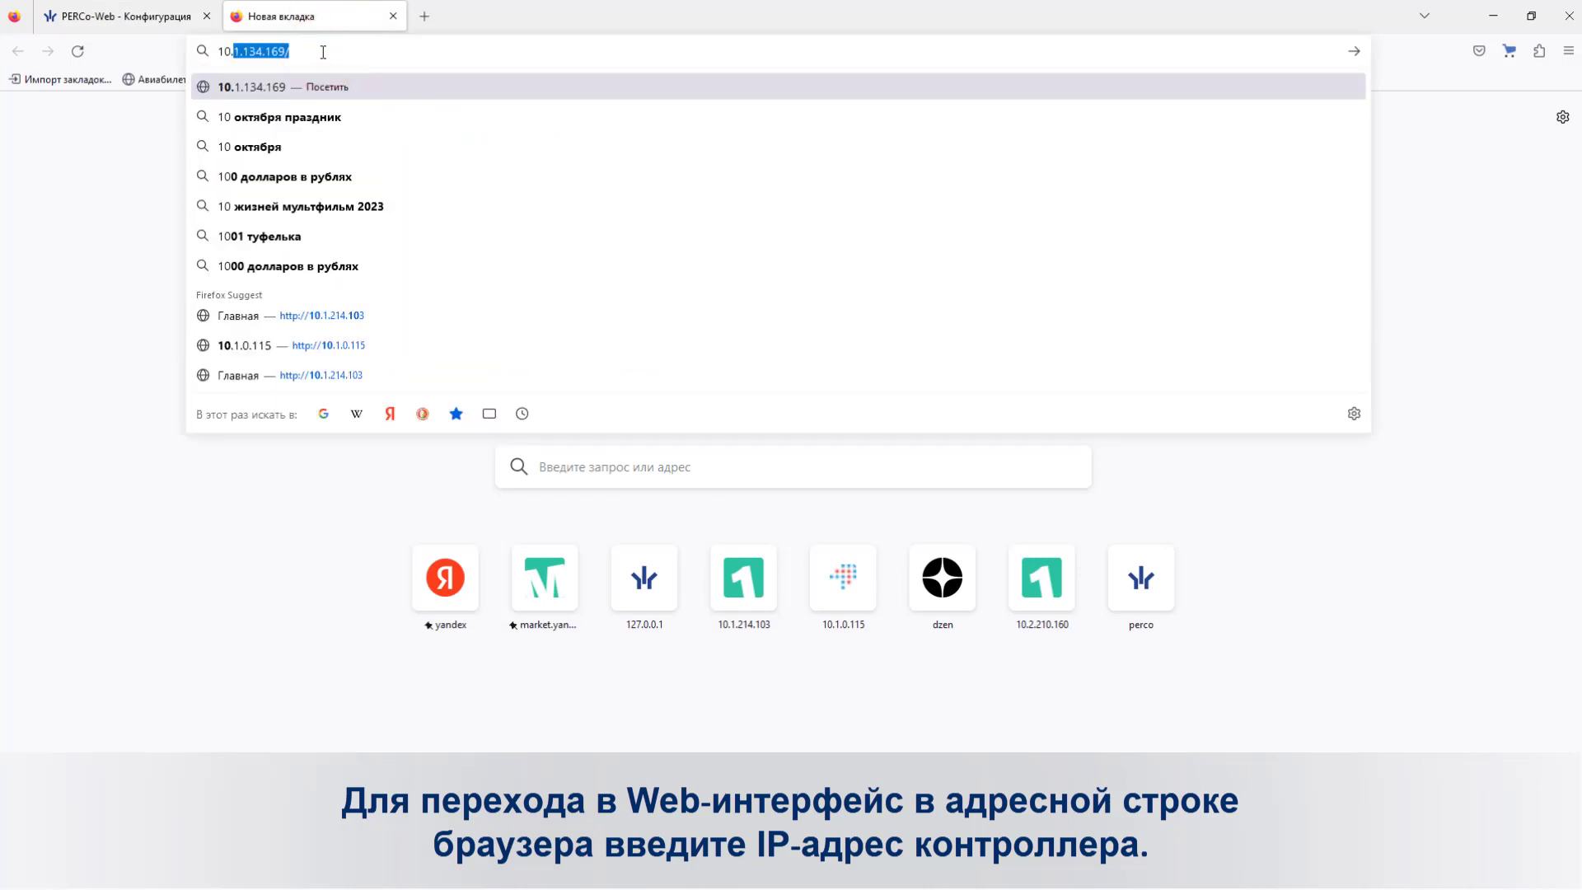
text(4.103)
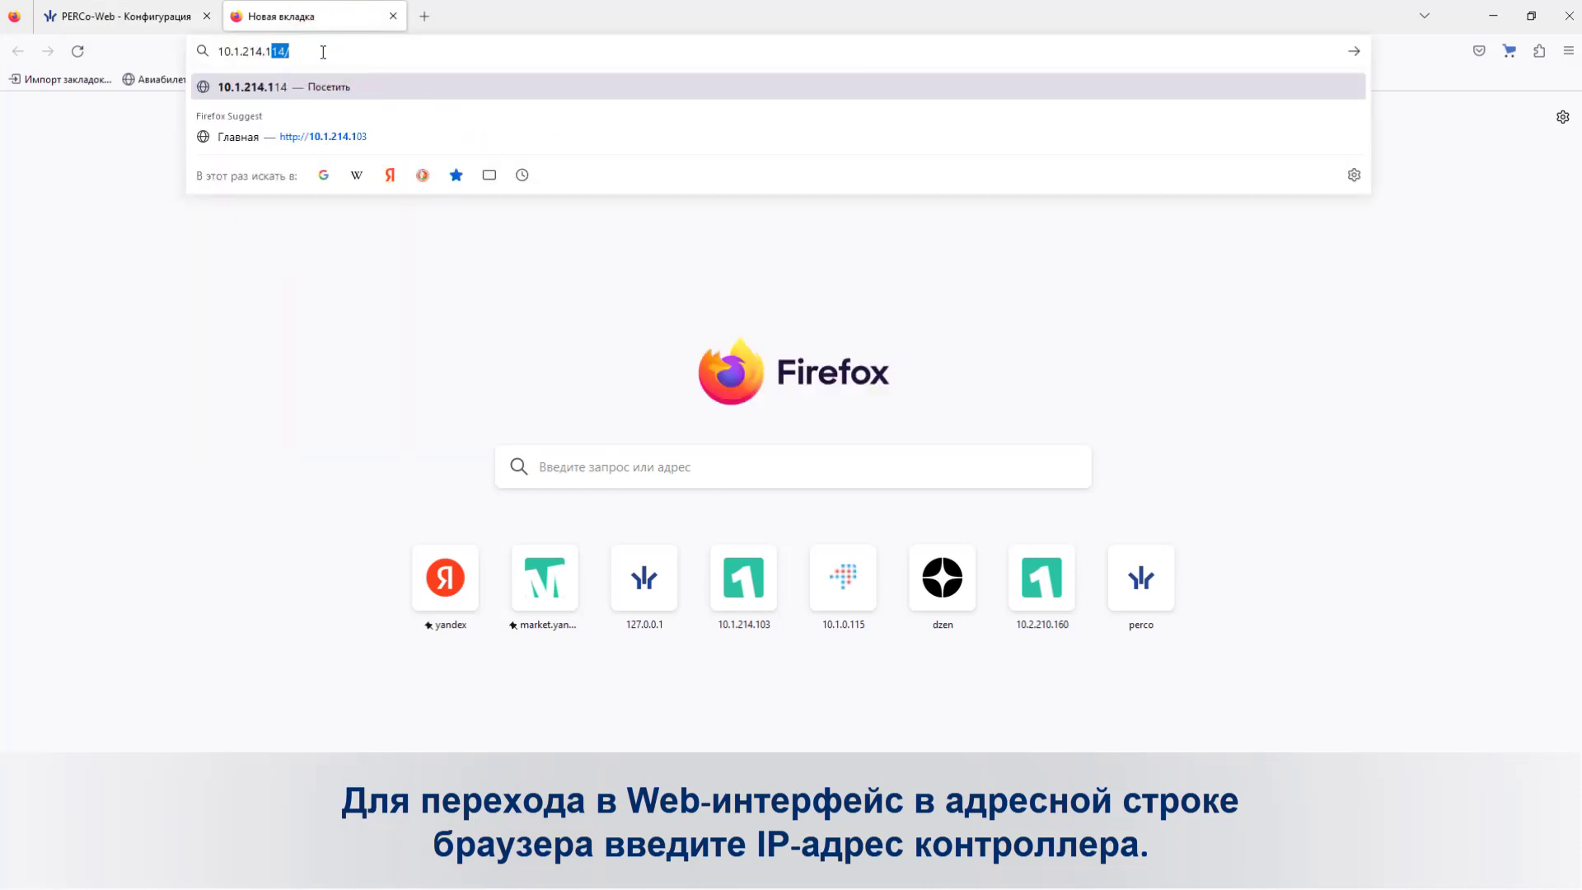
key(Return)
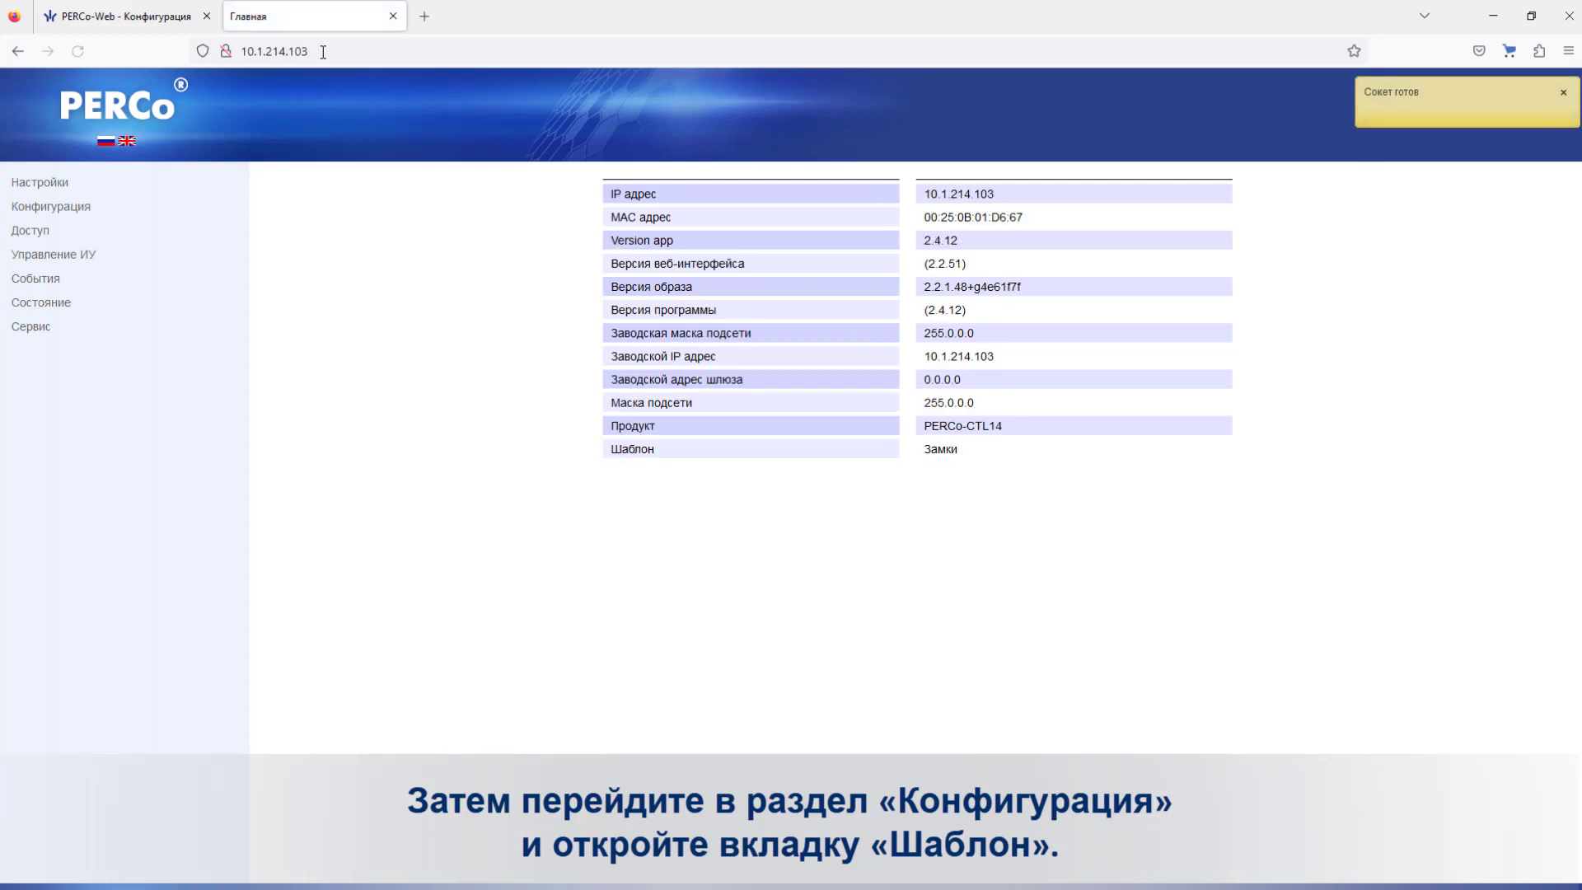
Select the "Шлюз из замков" template in the controller's configuration
click(86, 208)
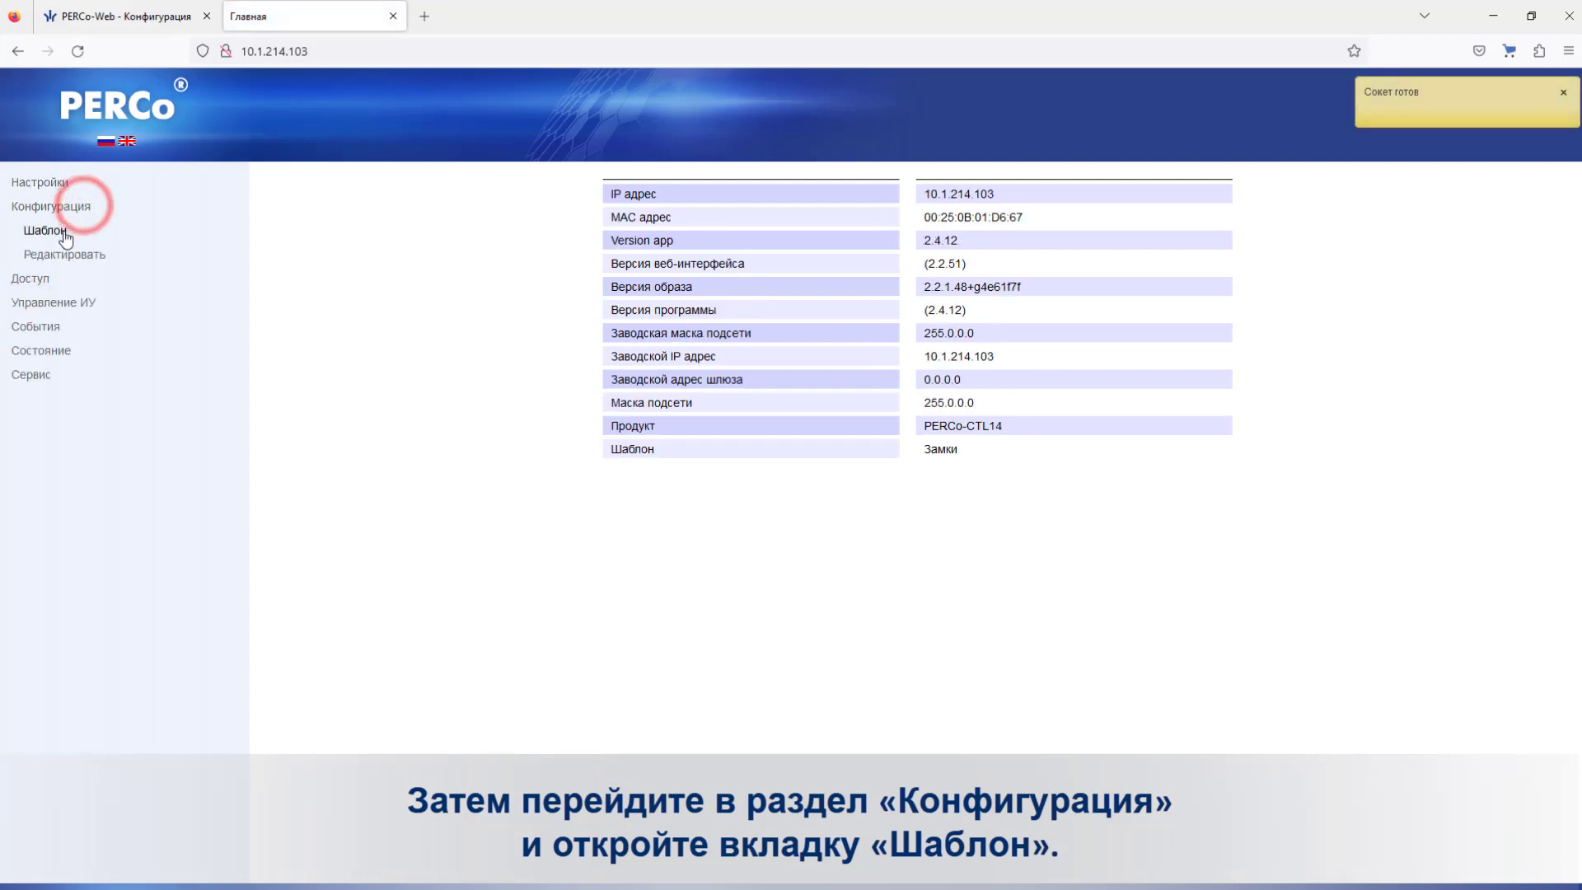
click(64, 235)
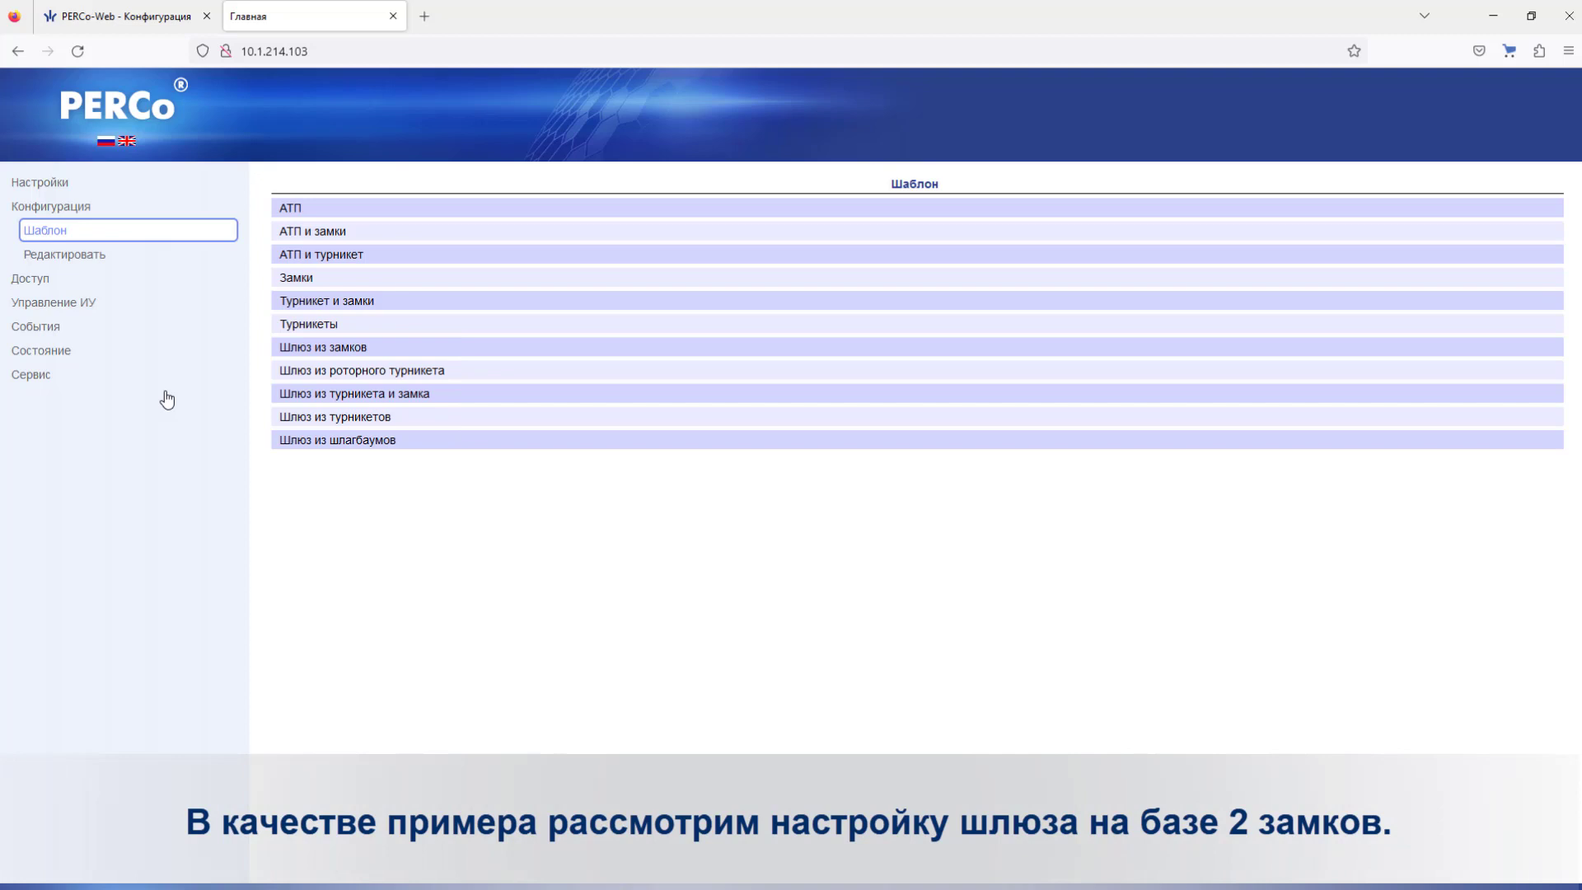
click(408, 347)
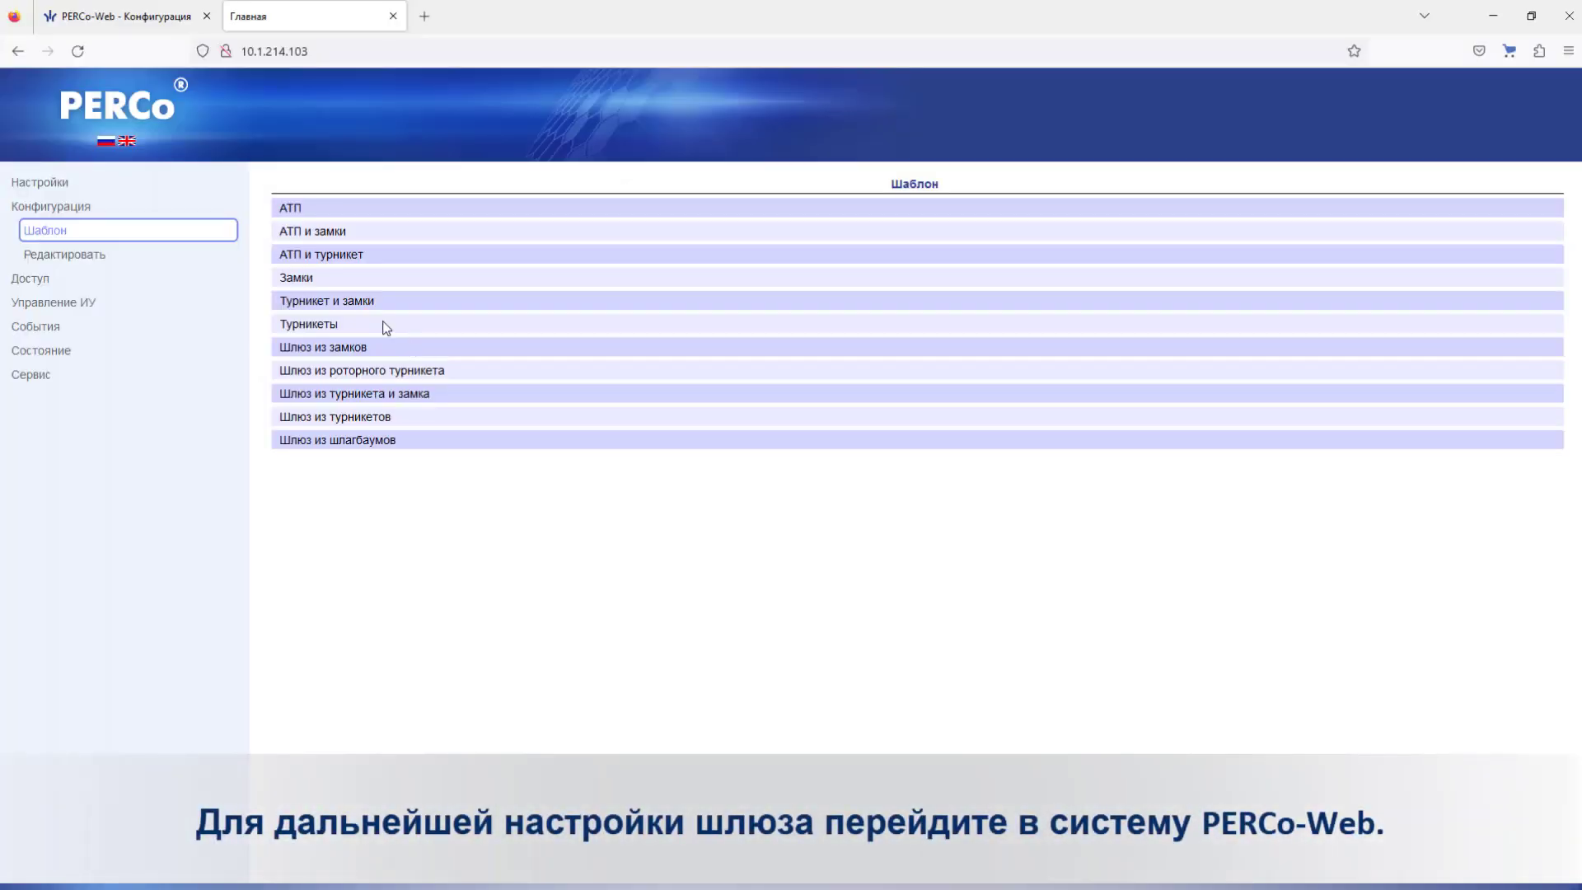
Switch back to PERCo-Web, search for the device with IP address 10.1.214.103 and add the found "Контроллер CTL14"
click(157, 17)
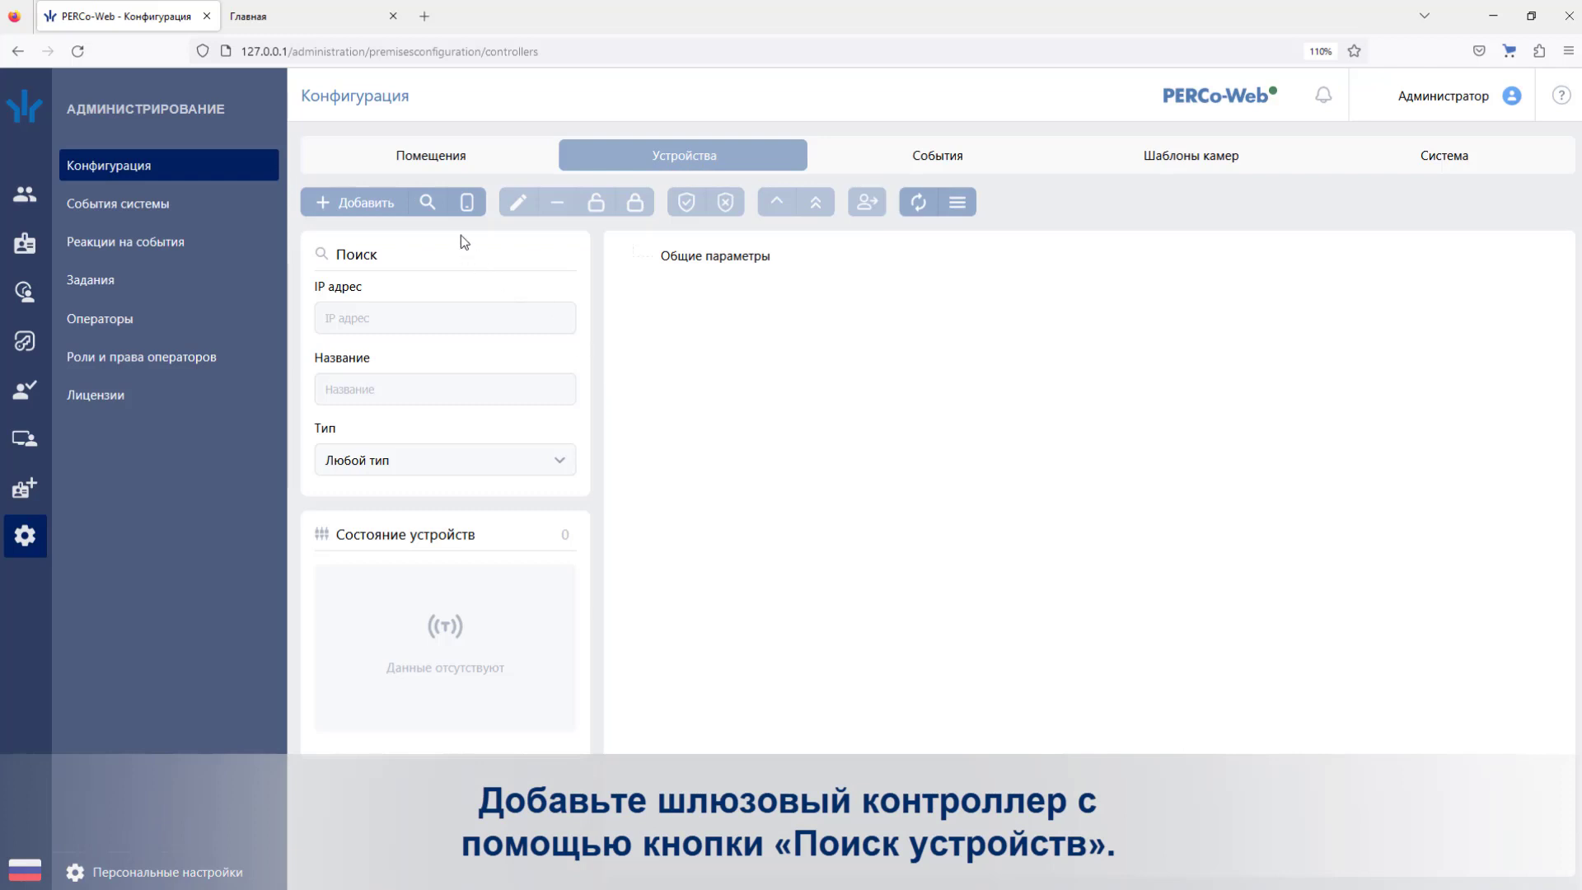
click(428, 204)
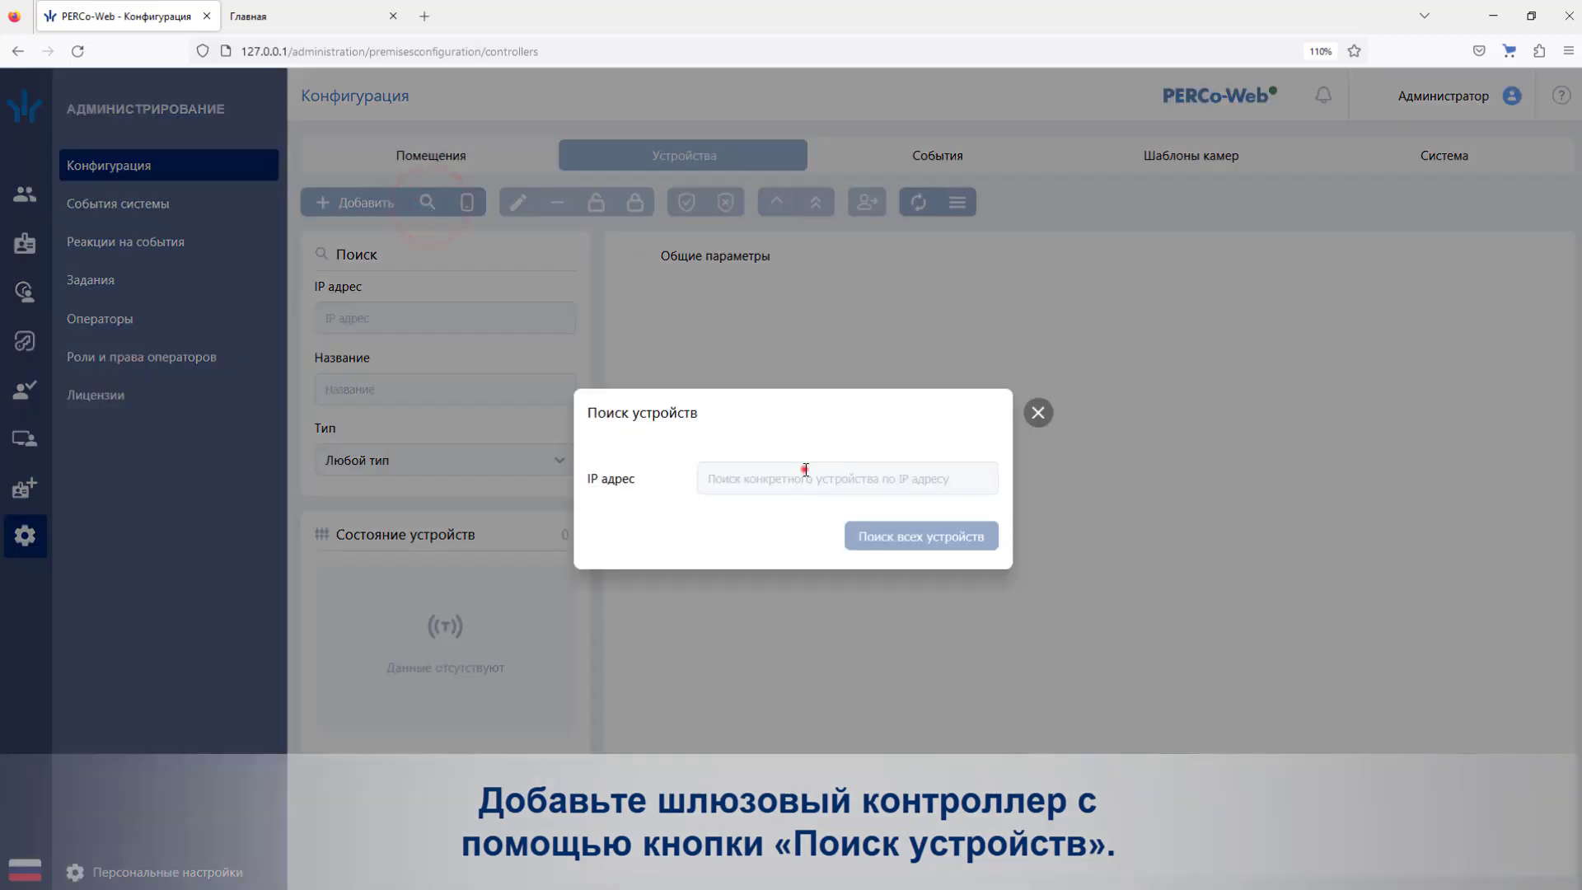
click(808, 466)
text(10.1.21)
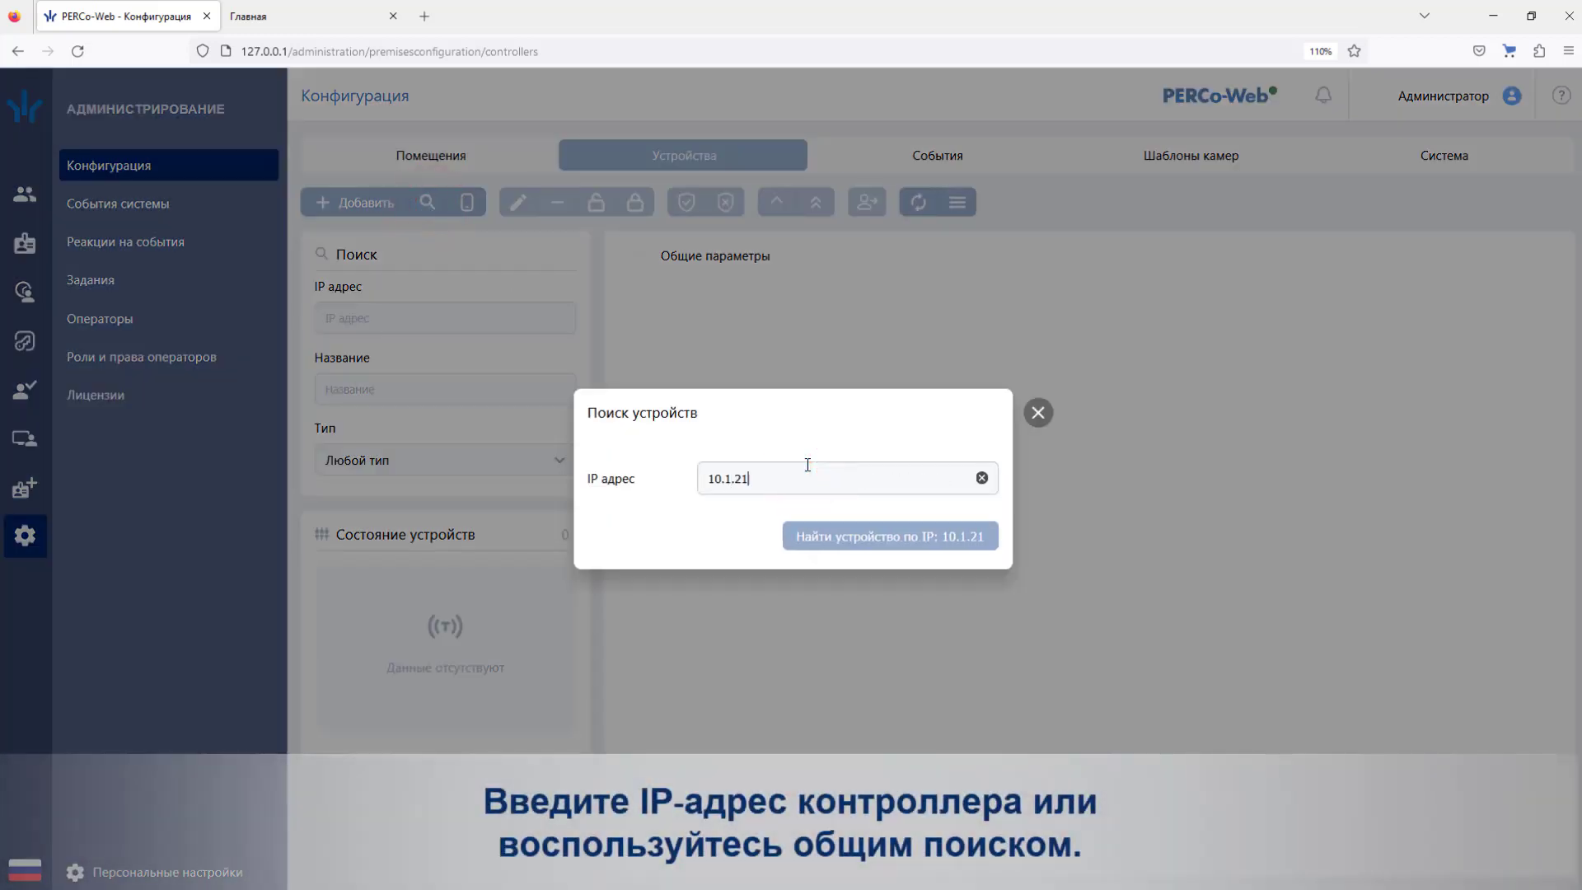
text(4.103)
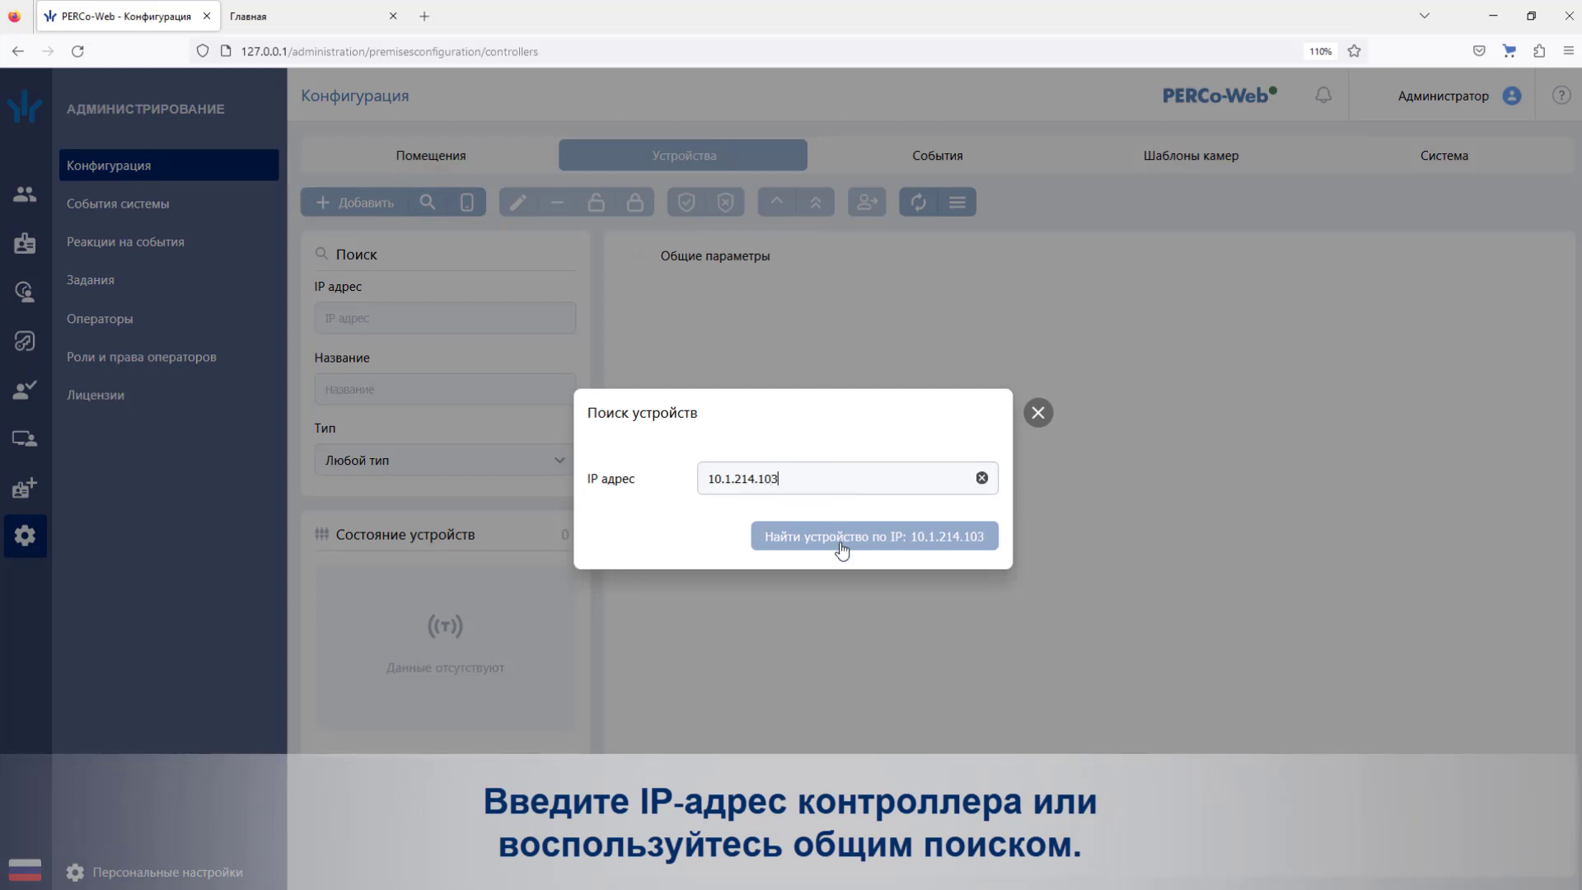
click(841, 545)
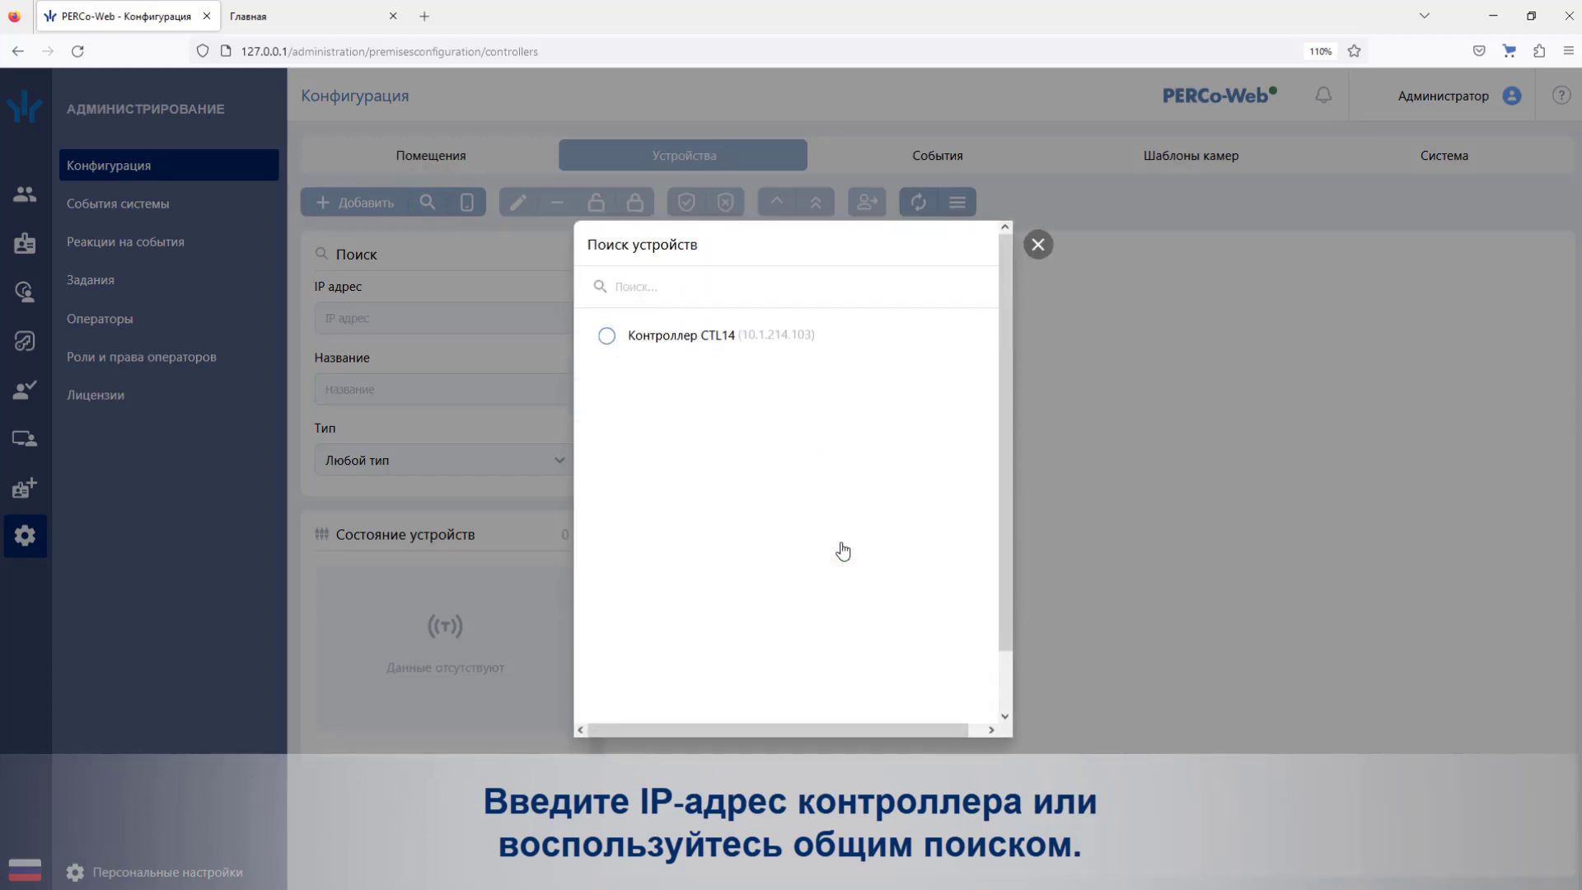
click(606, 306)
click(919, 742)
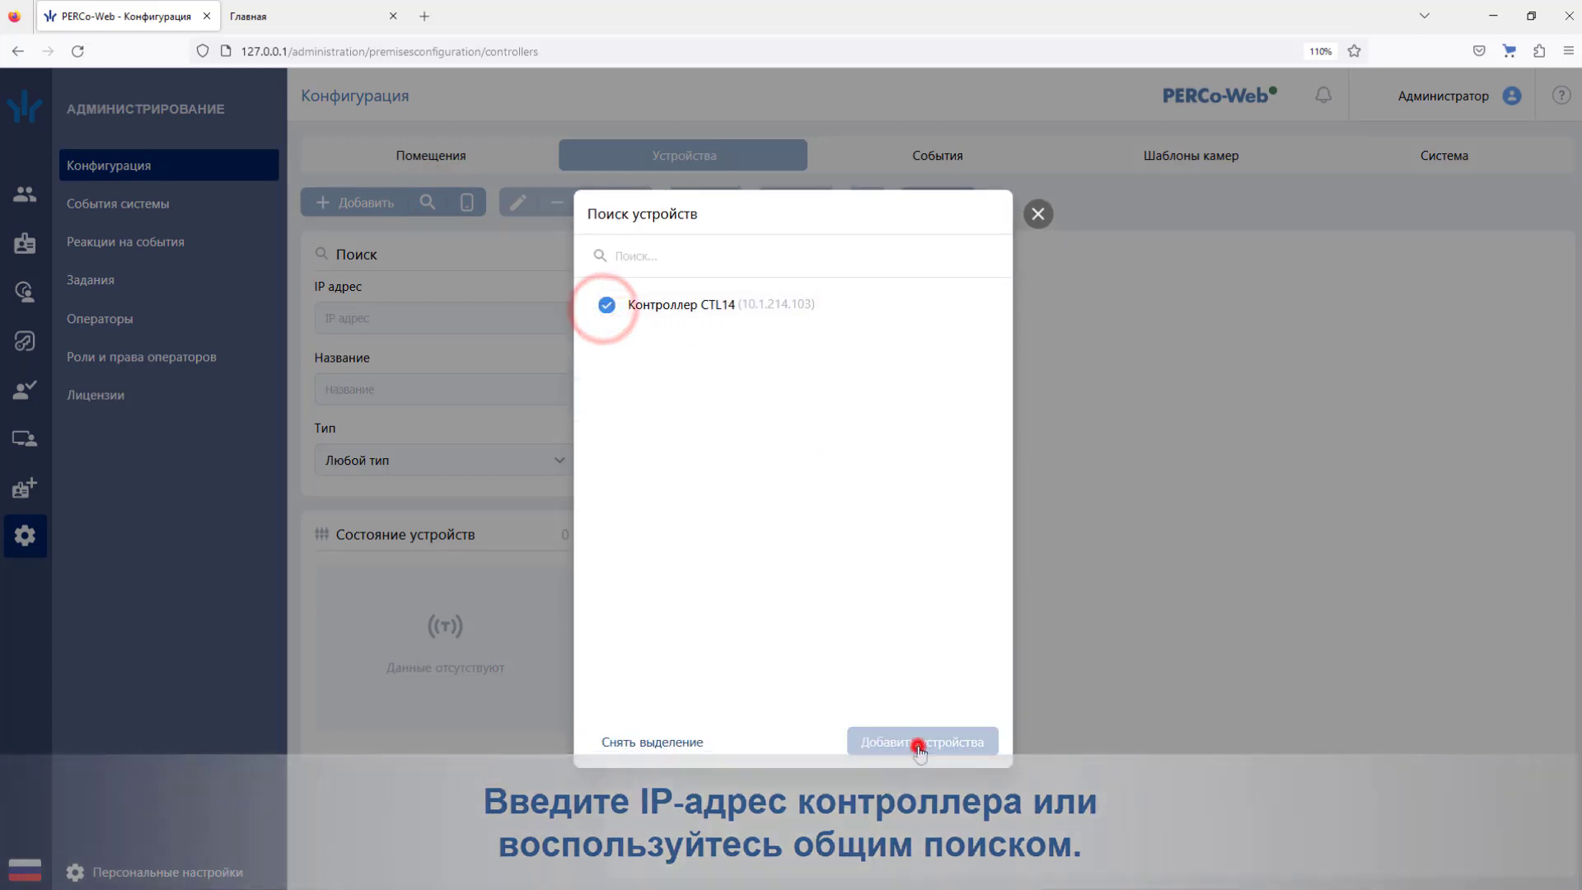
Activate the newly added "Контроллер CTL14" and confirm the activation
click(710, 282)
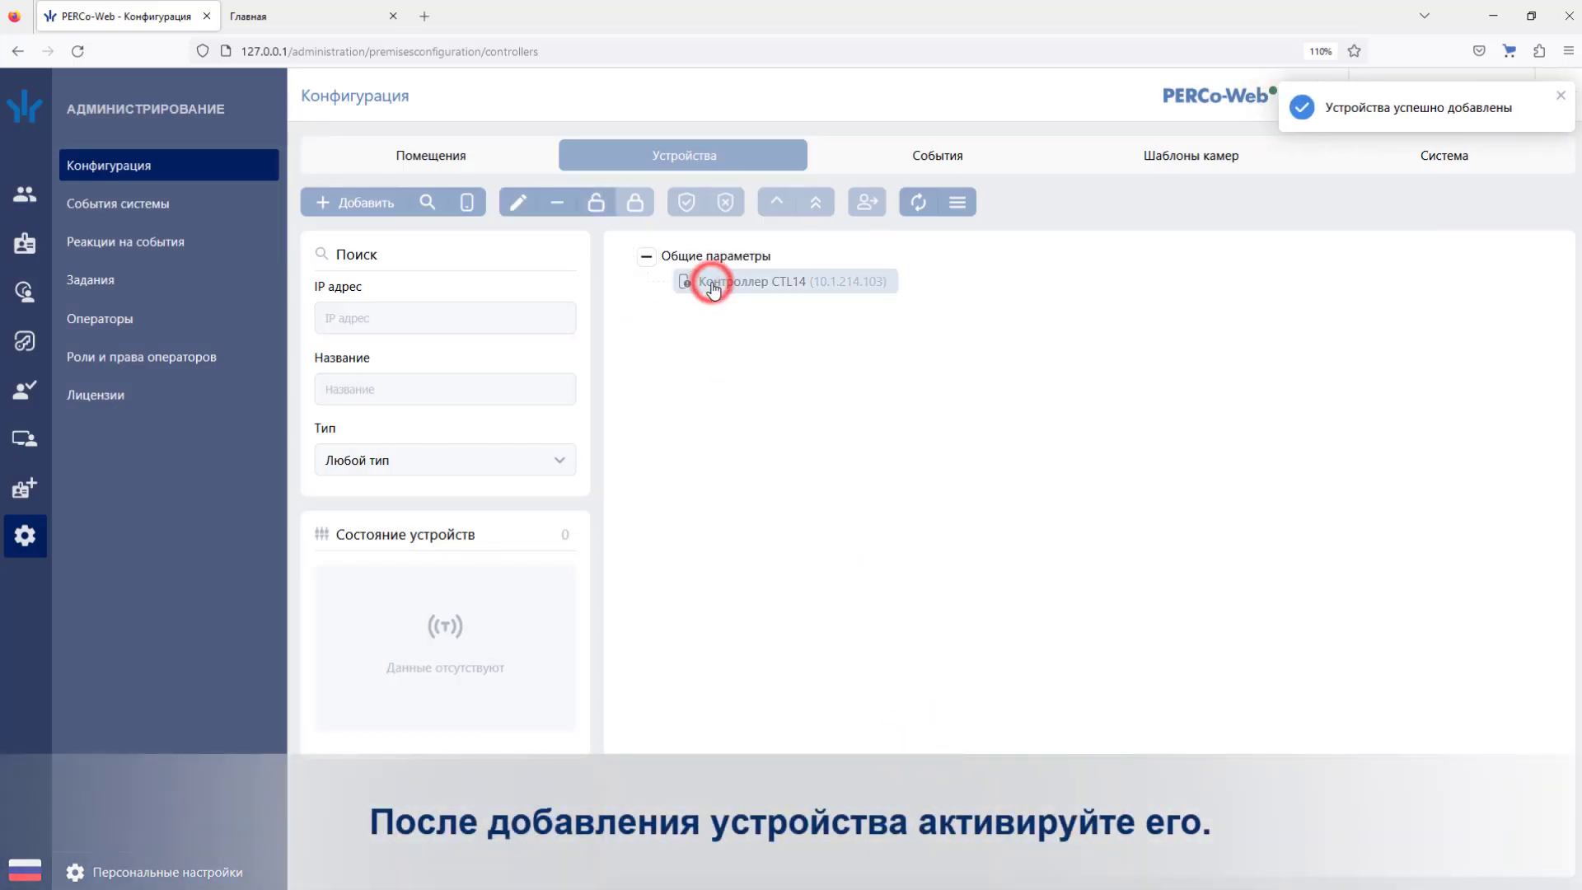
click(608, 202)
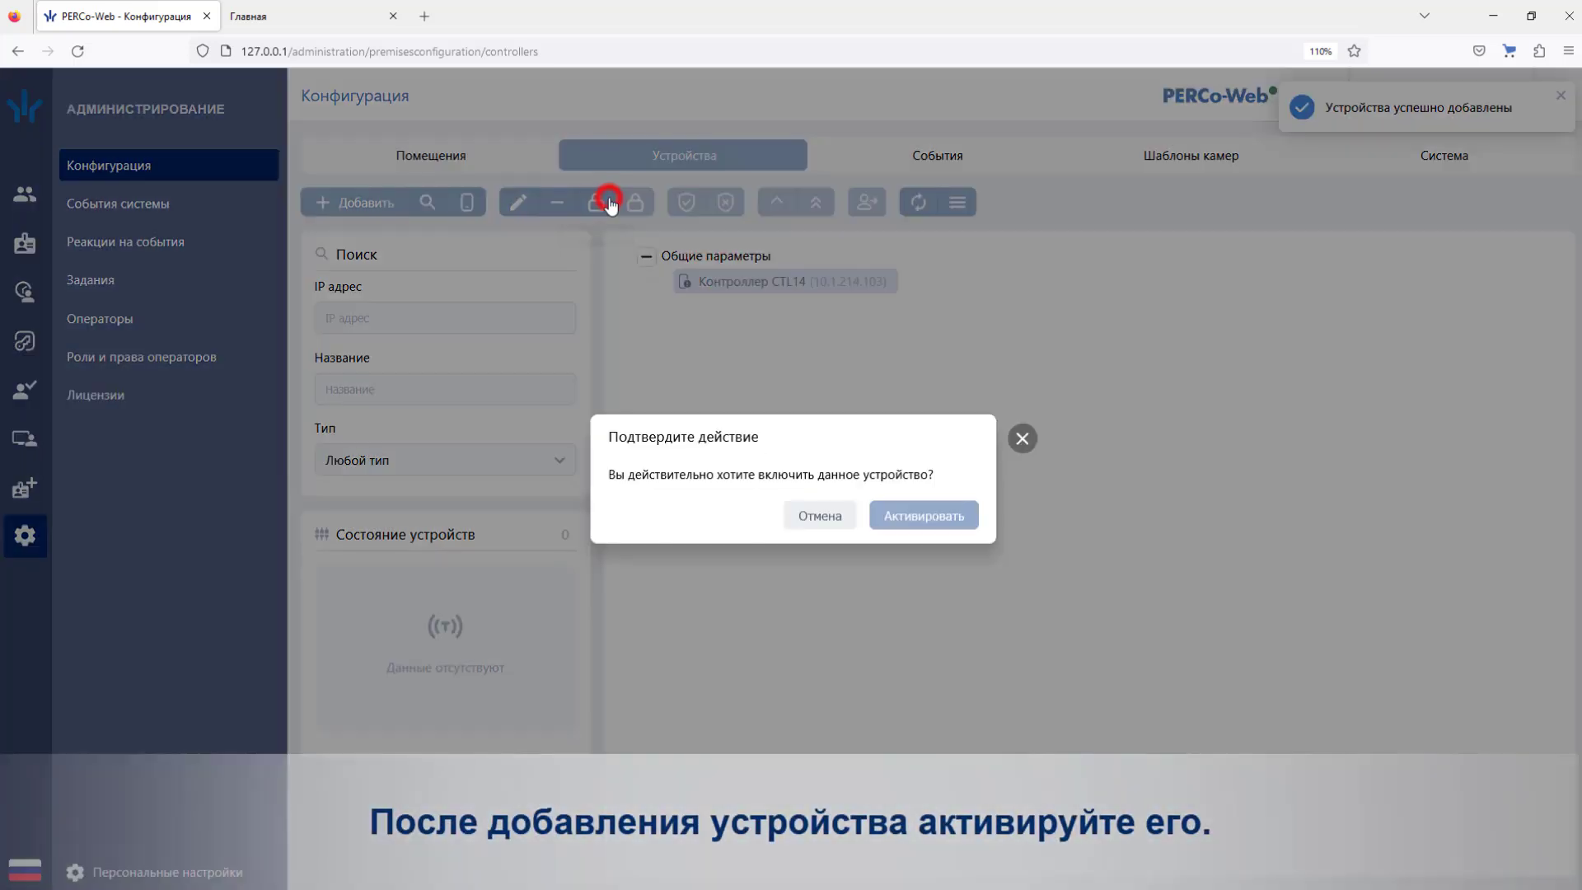
click(906, 517)
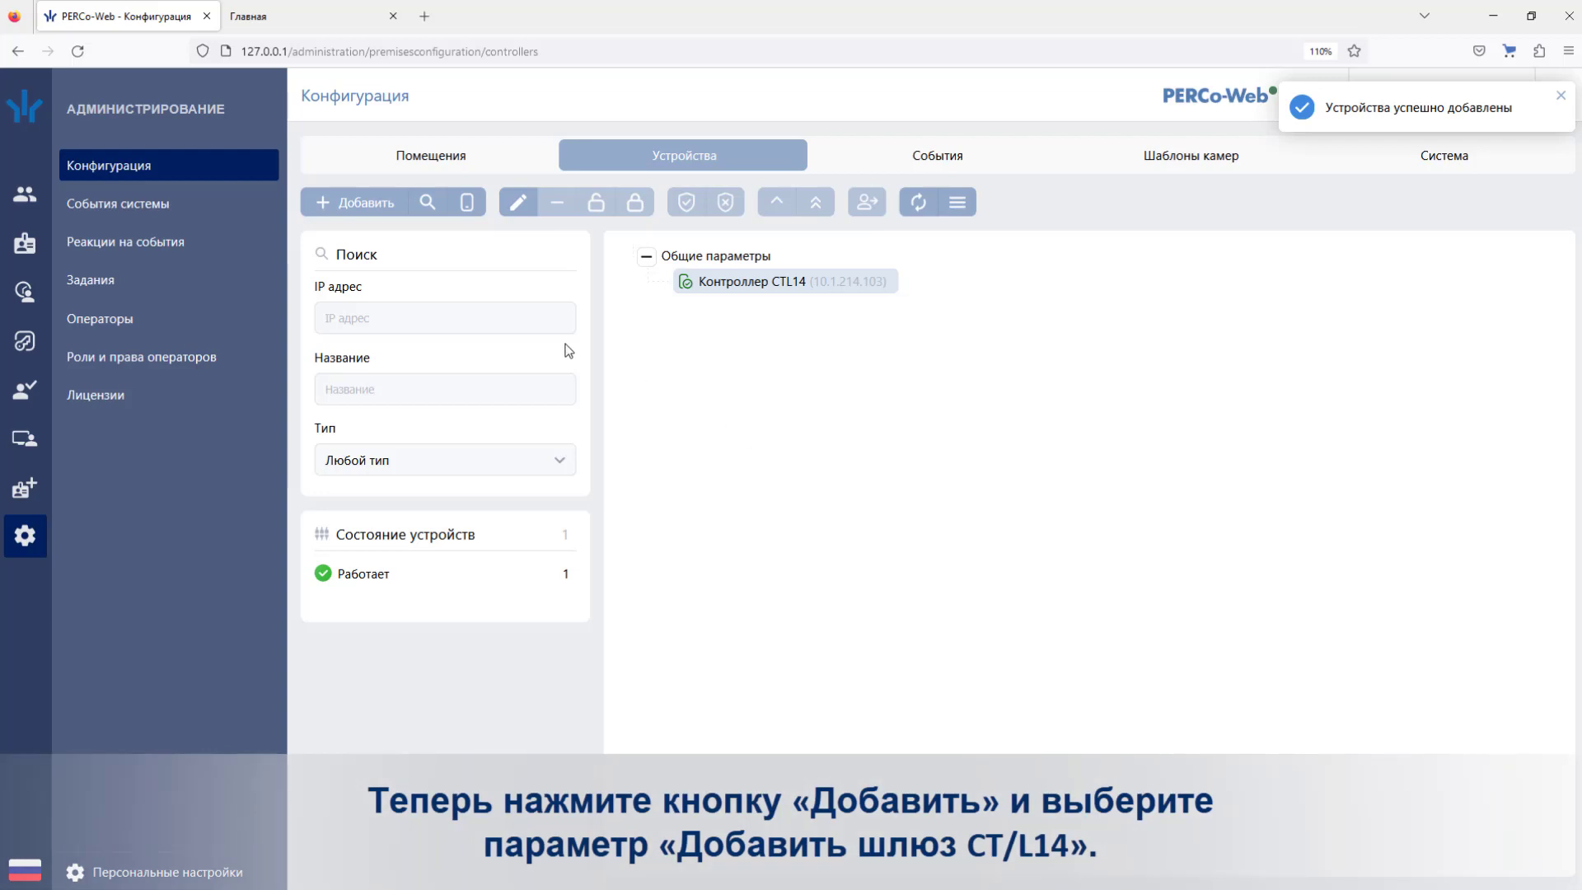
Add a CTL14 airlock ("Шлюз CTL14") and review its "Алгоритм прохода" options, keeping "Мягкий"
click(368, 206)
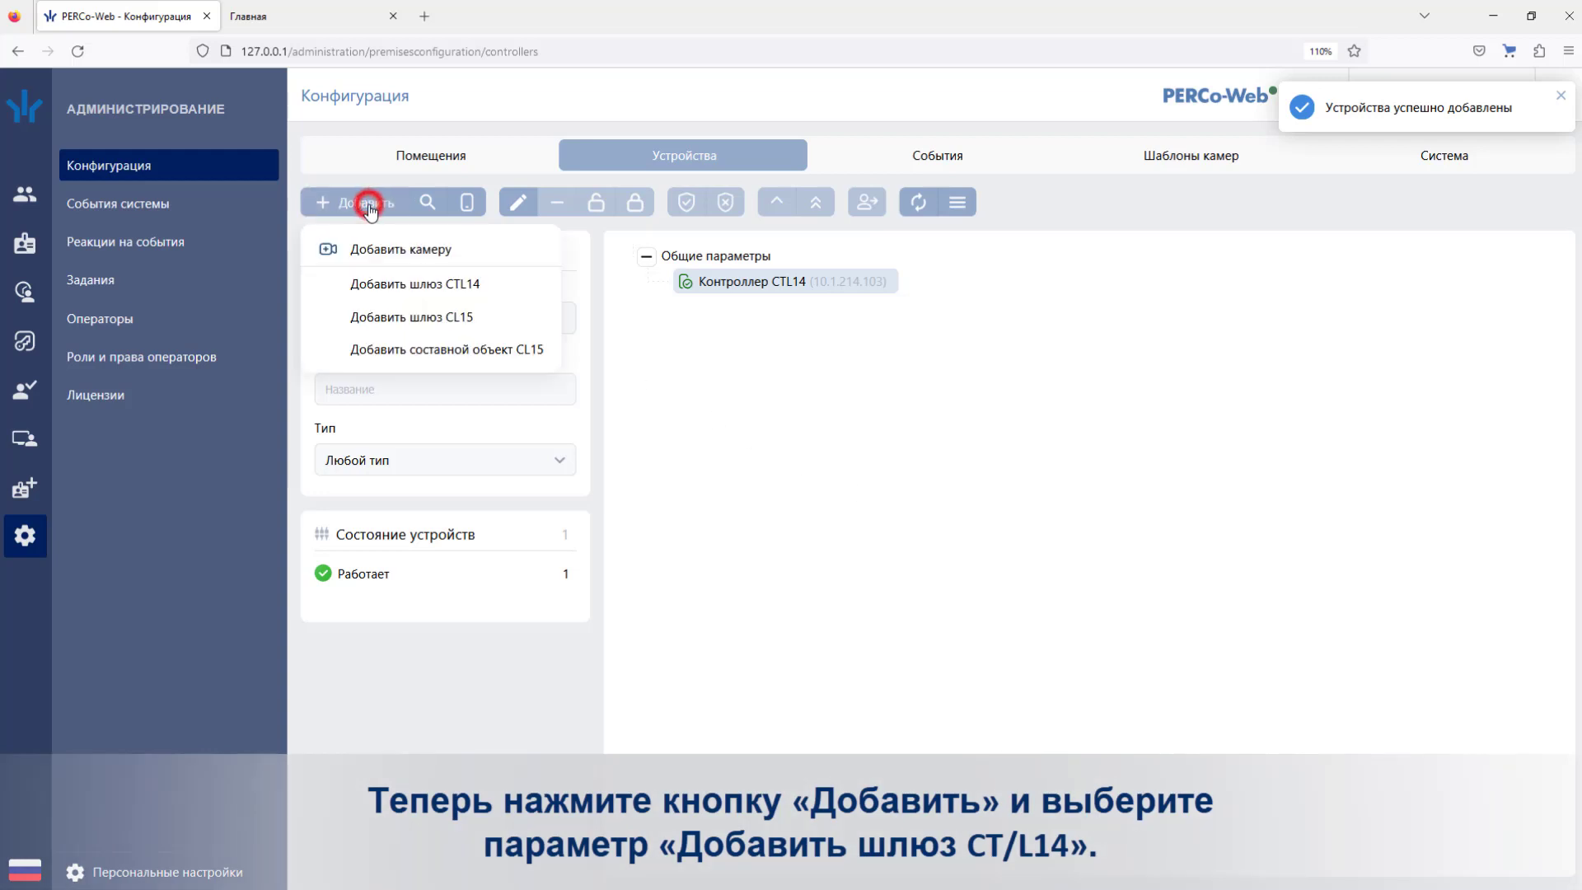
click(419, 285)
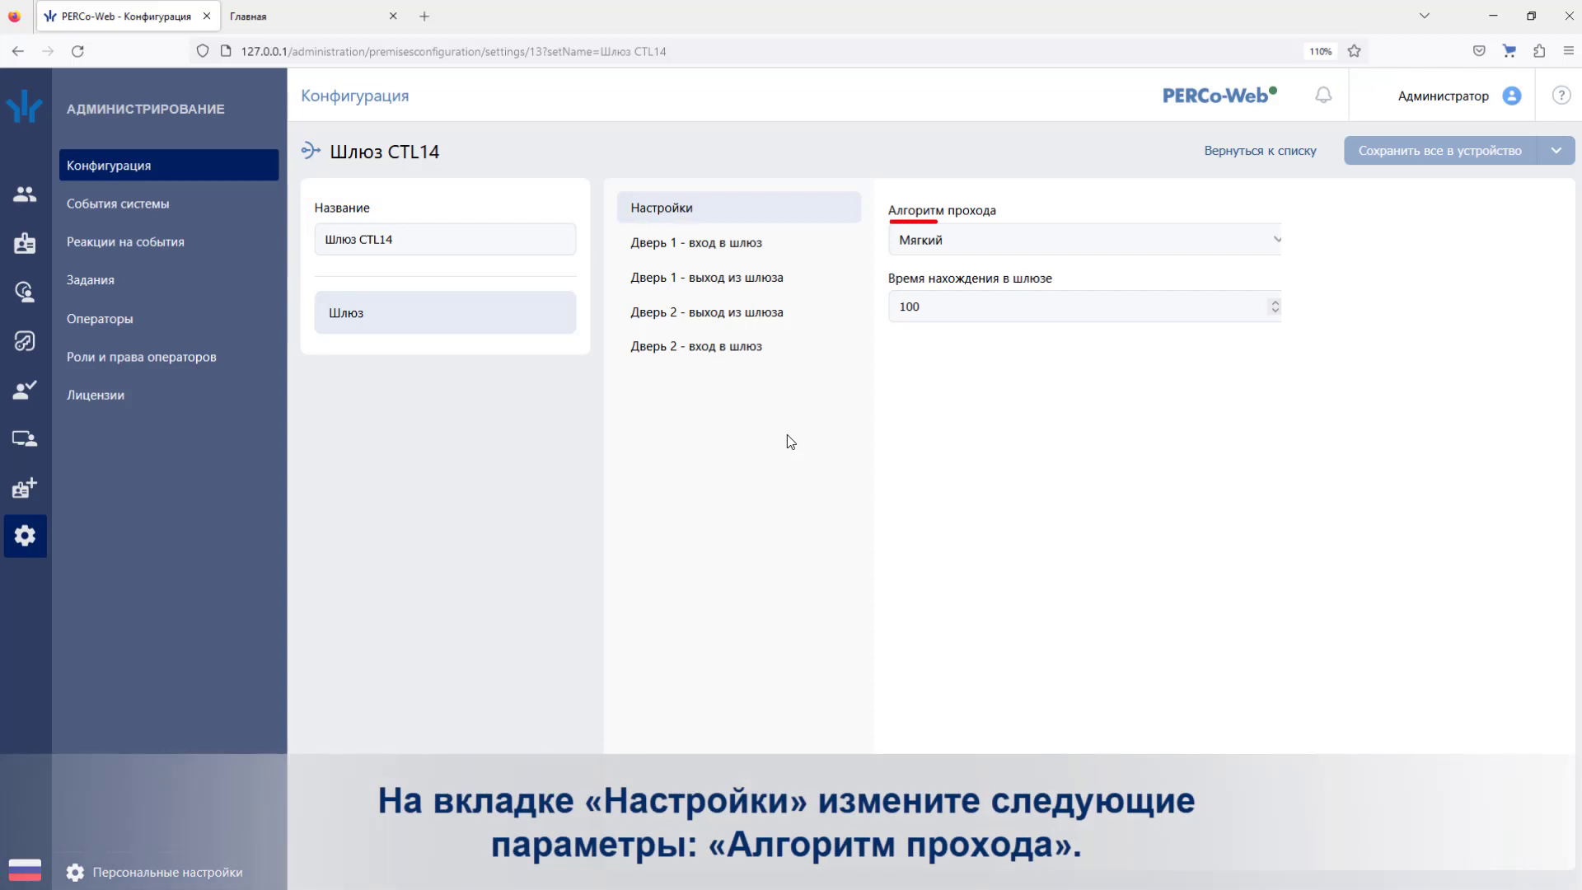
click(1276, 240)
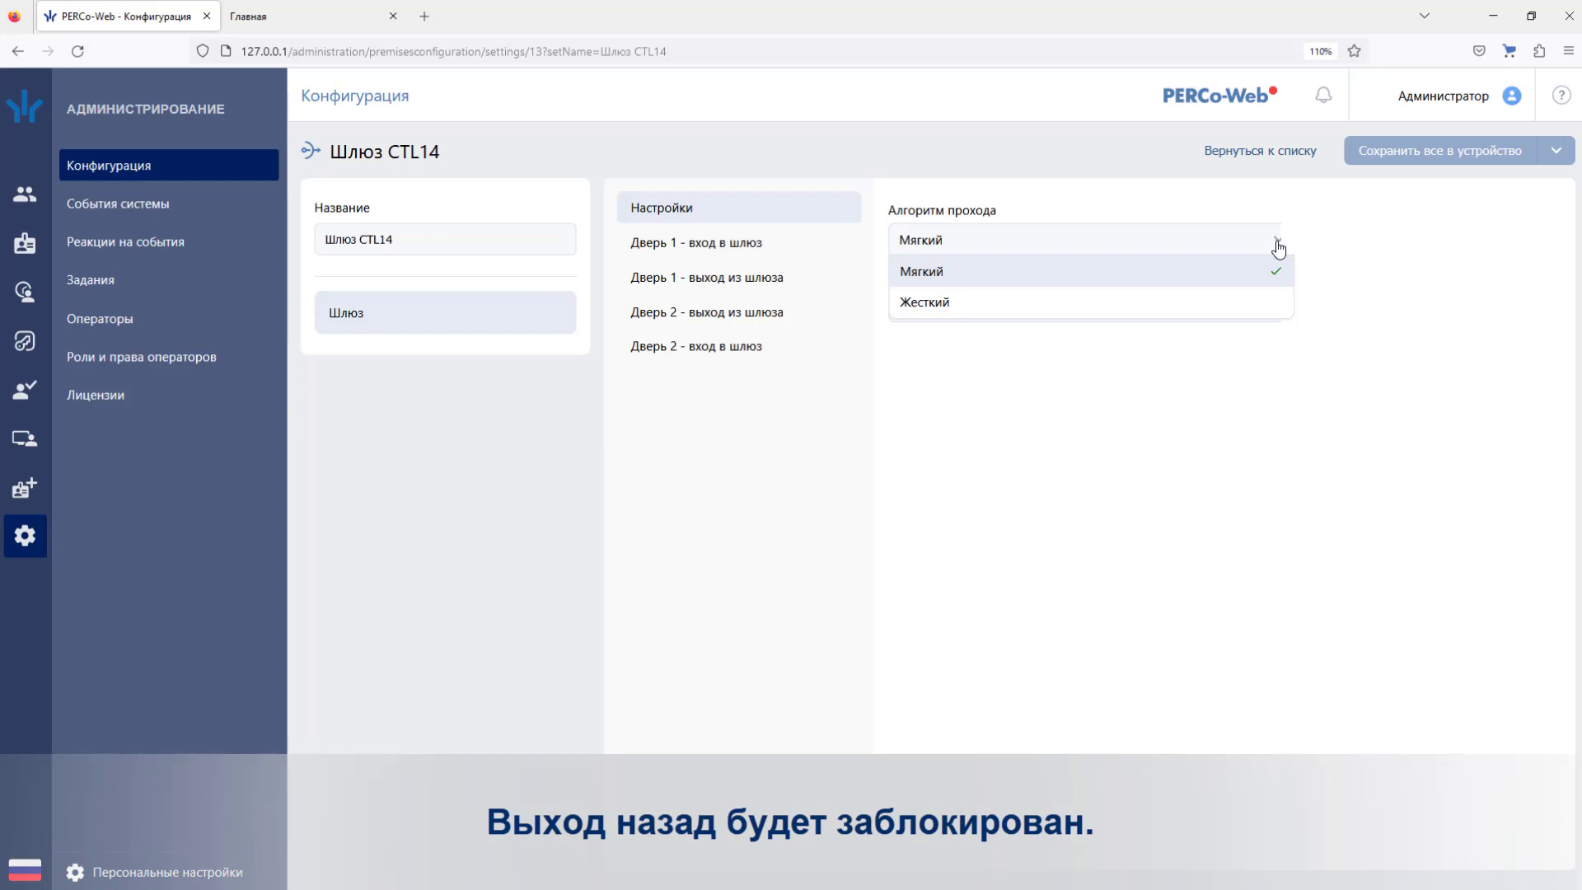
click(1278, 245)
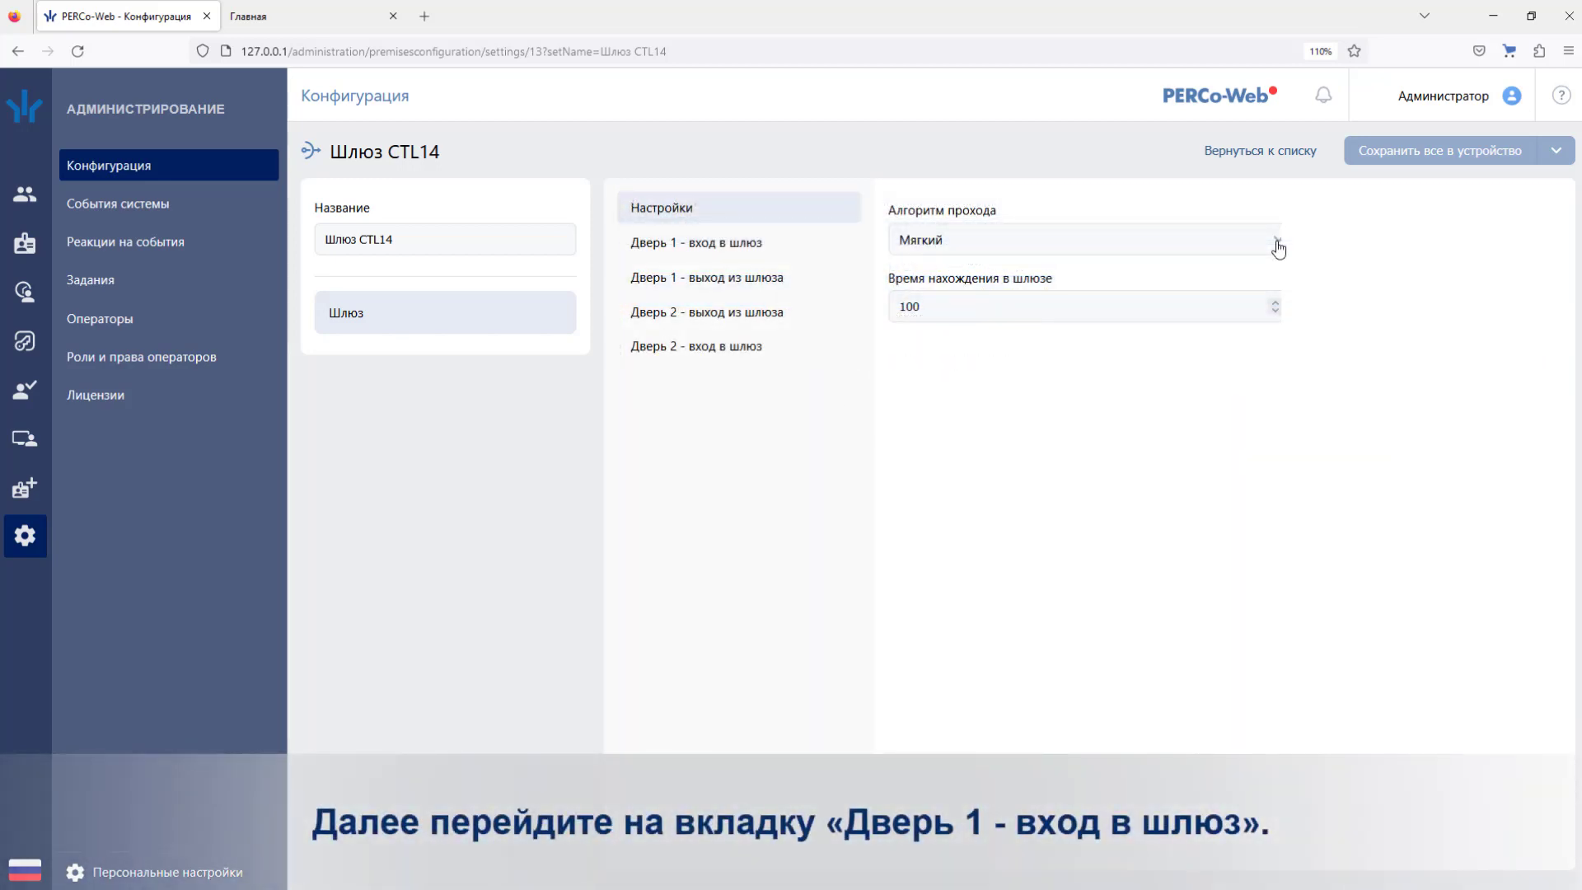
Assign "Двусторонний замок №1" направление 1 as controller for "Дверь 1 - вход в шлюз", keeping access mode "По считывателю"
click(819, 247)
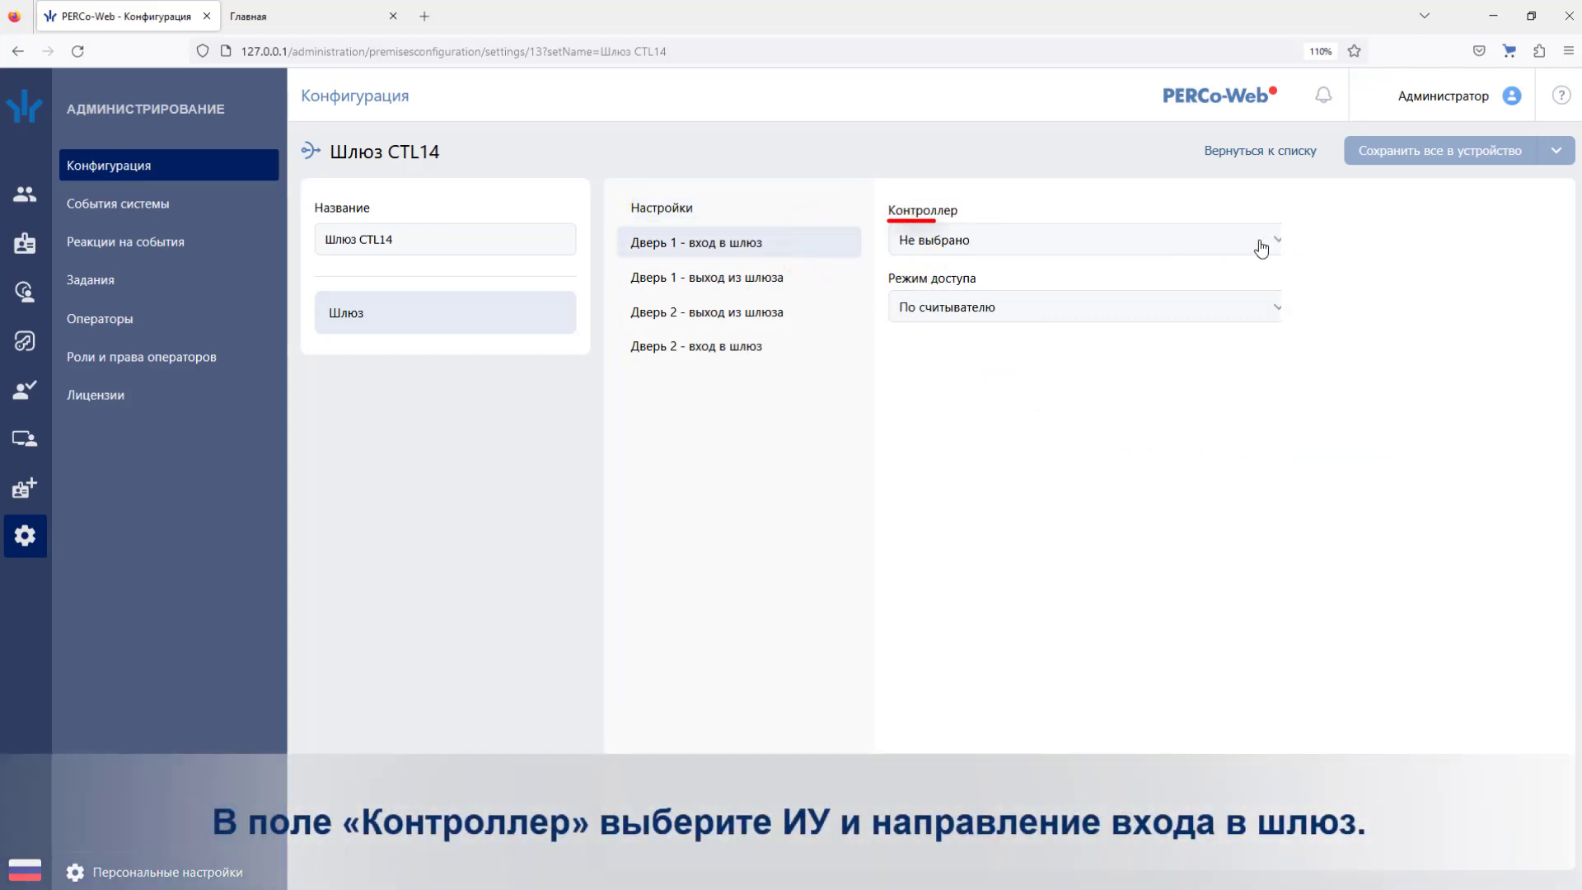
click(1276, 246)
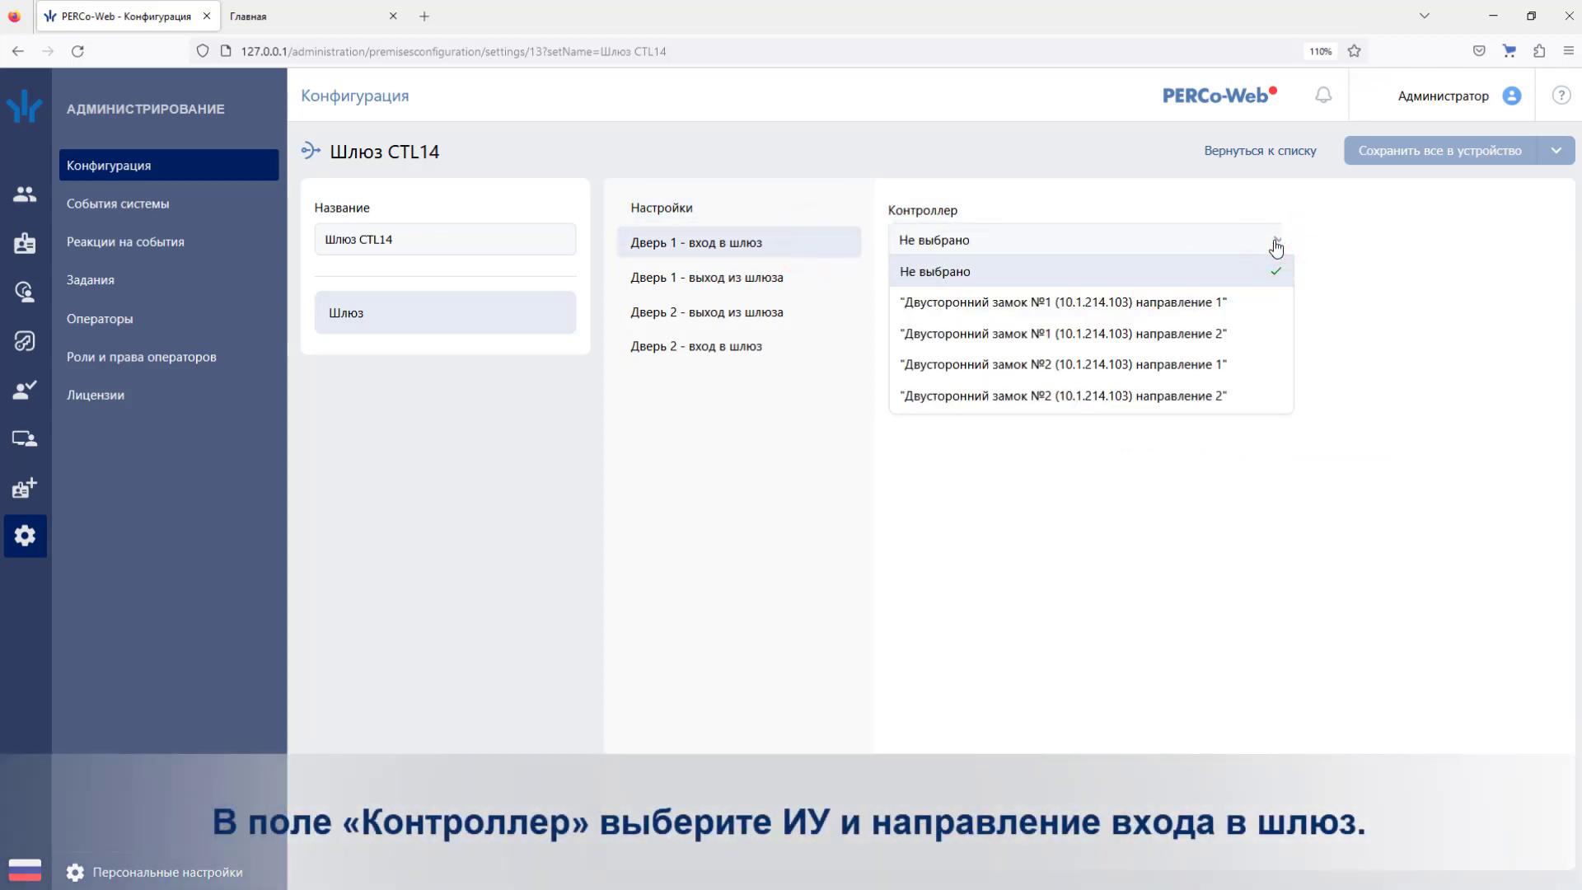
click(1260, 305)
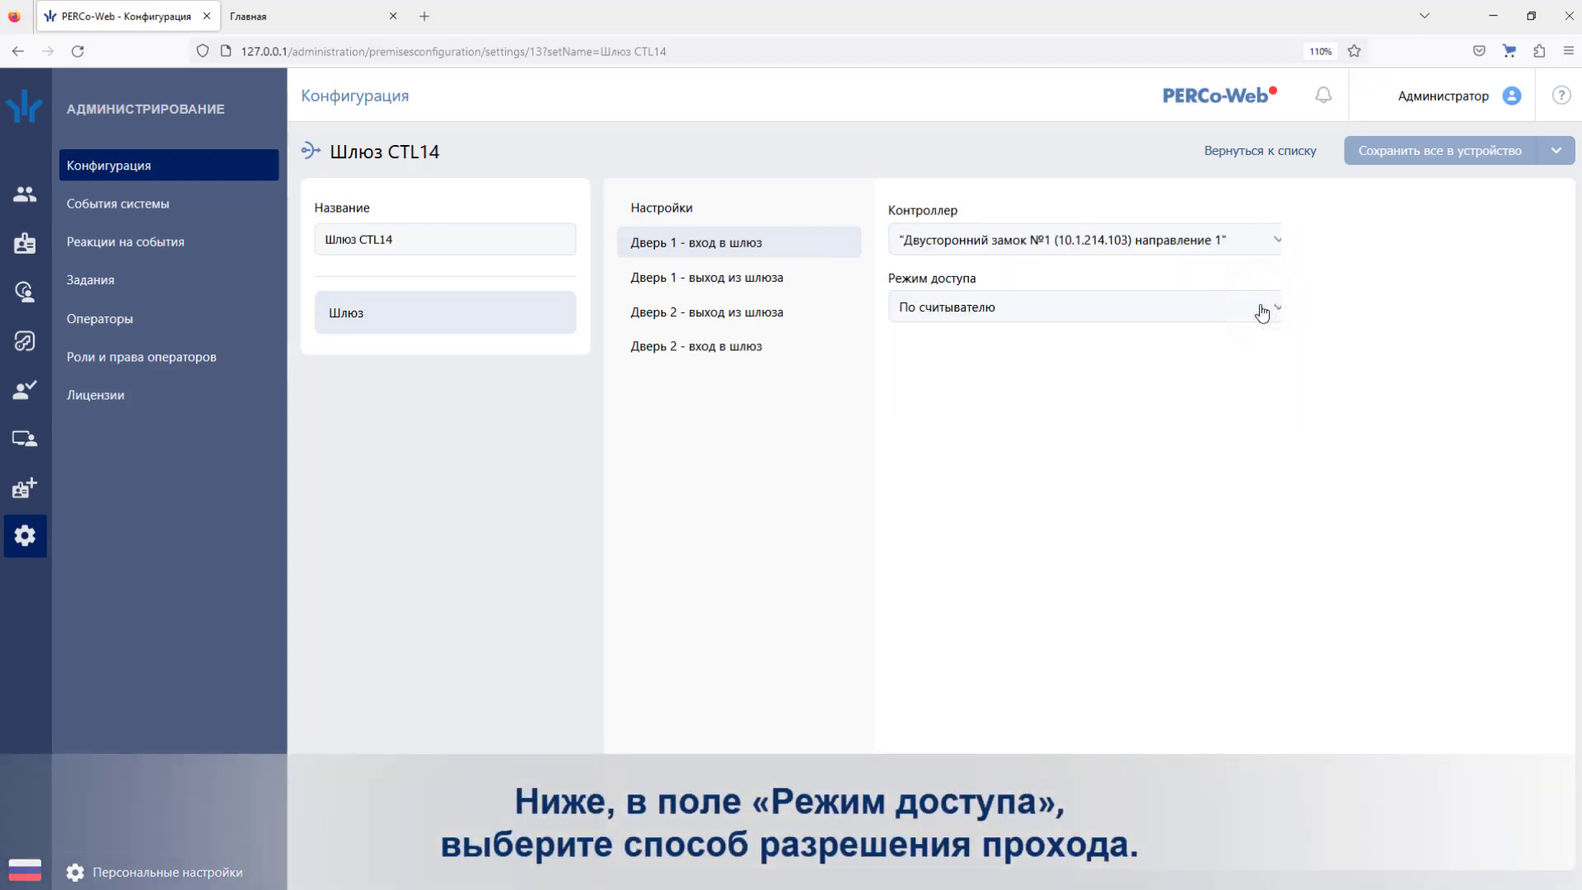
click(1277, 313)
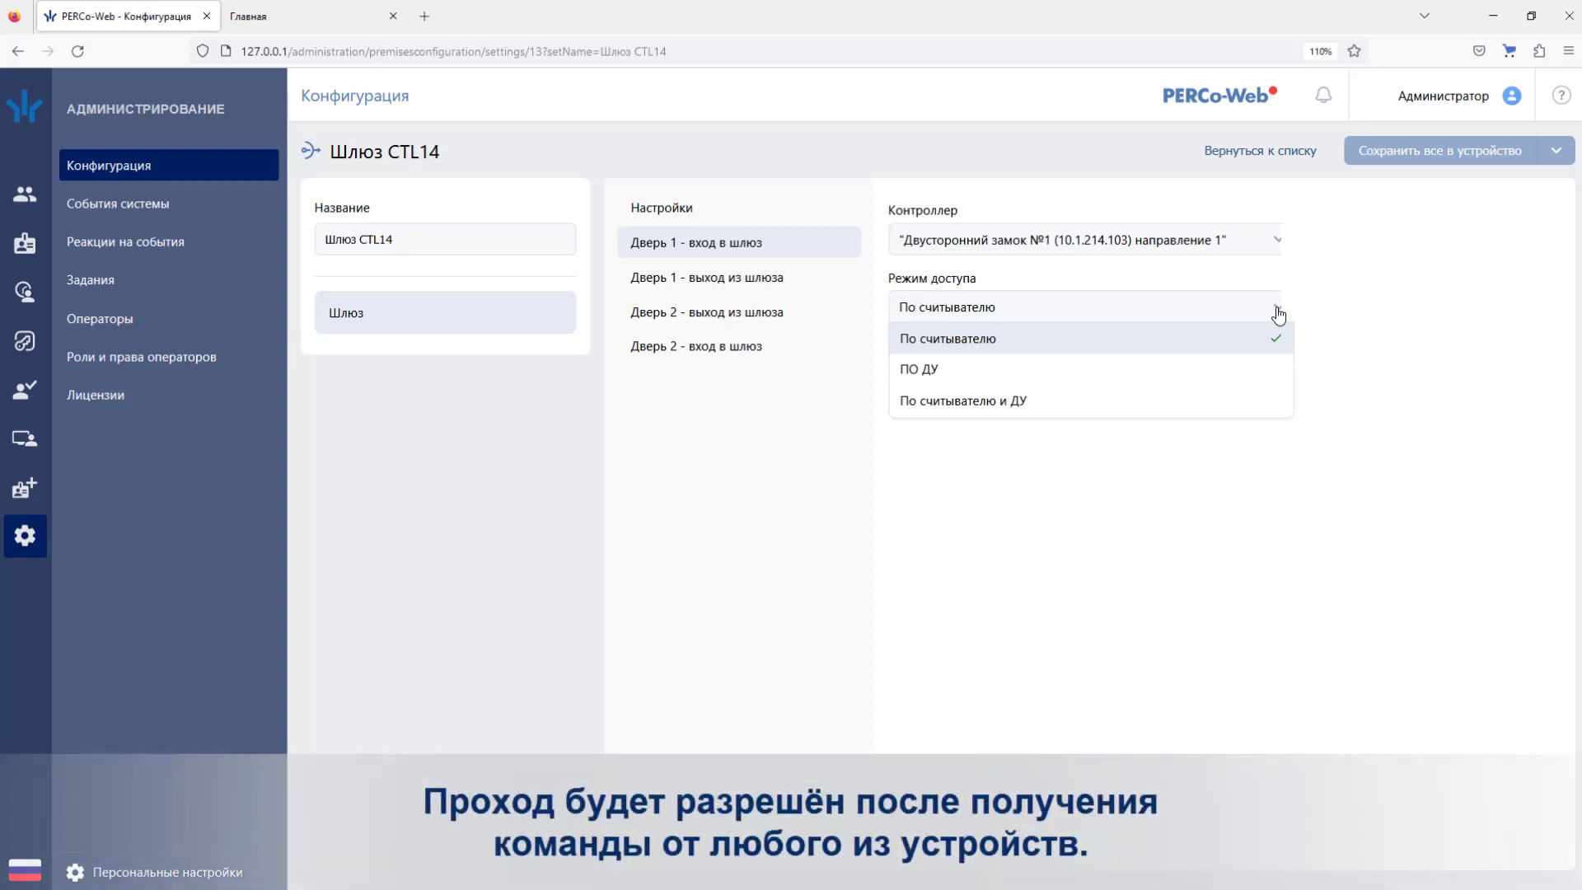
click(1277, 314)
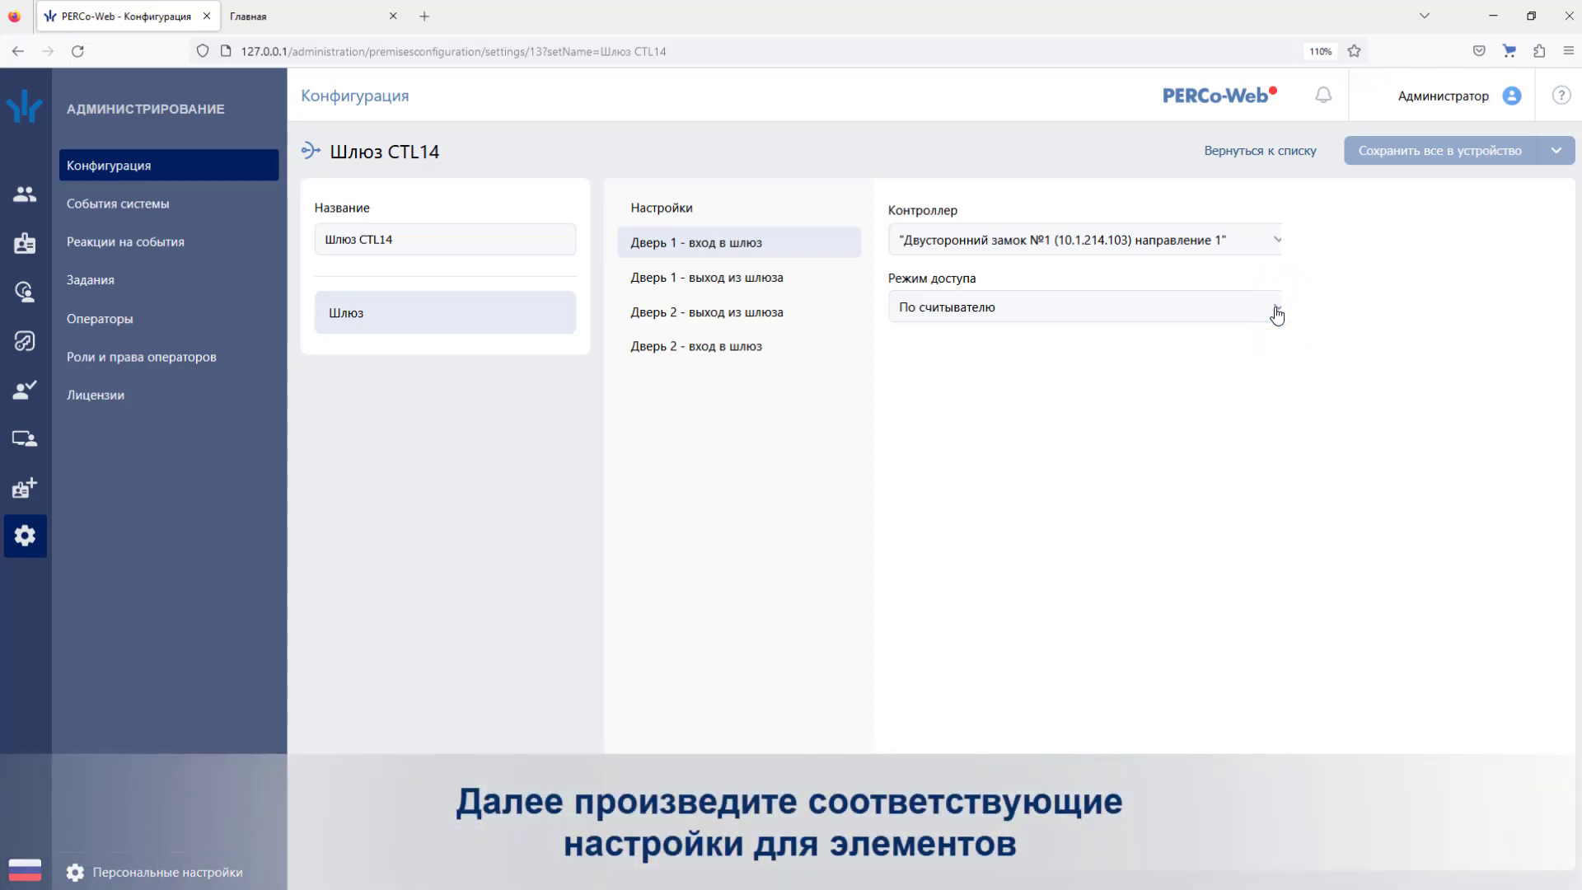
Assign "Двусторонний замок №1" направление 2 as the controller for "Дверь 1 - выход из шлюза"
click(836, 280)
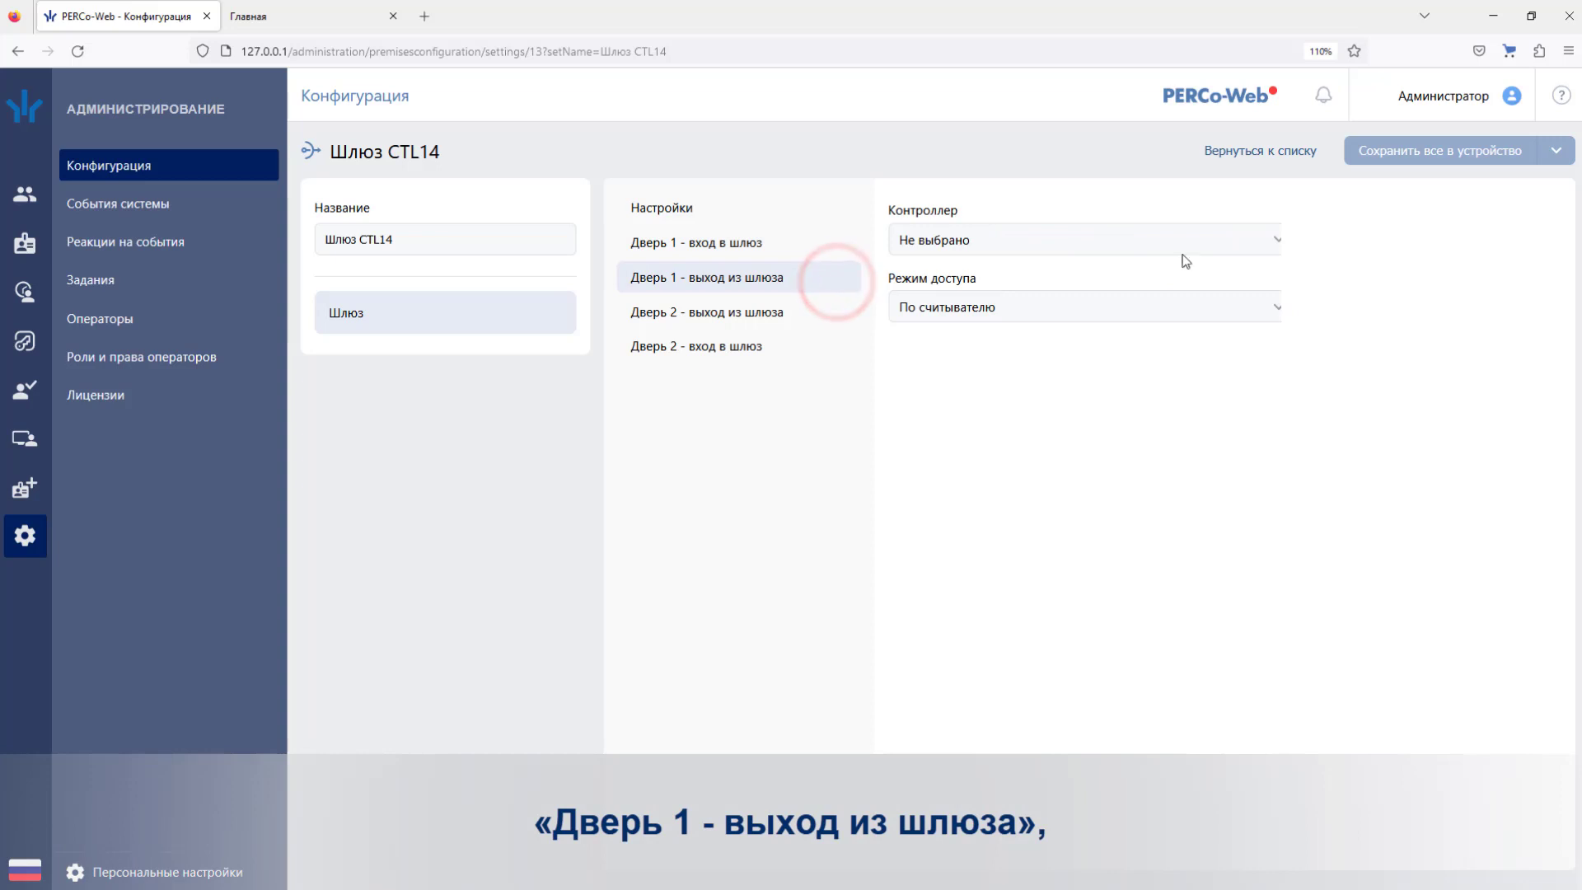
click(1276, 239)
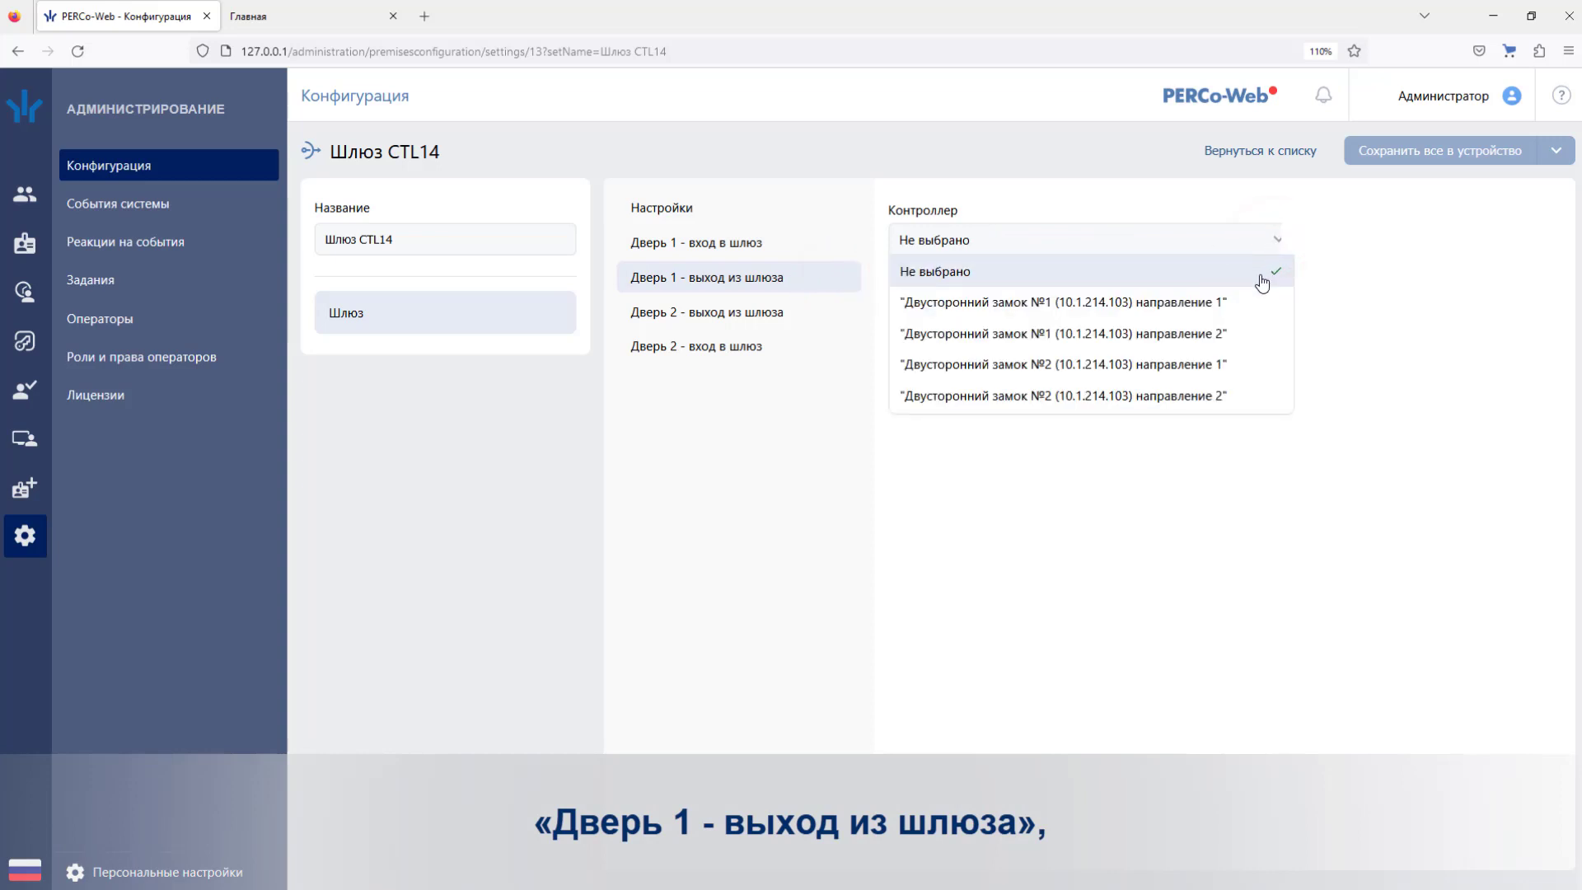
click(1239, 332)
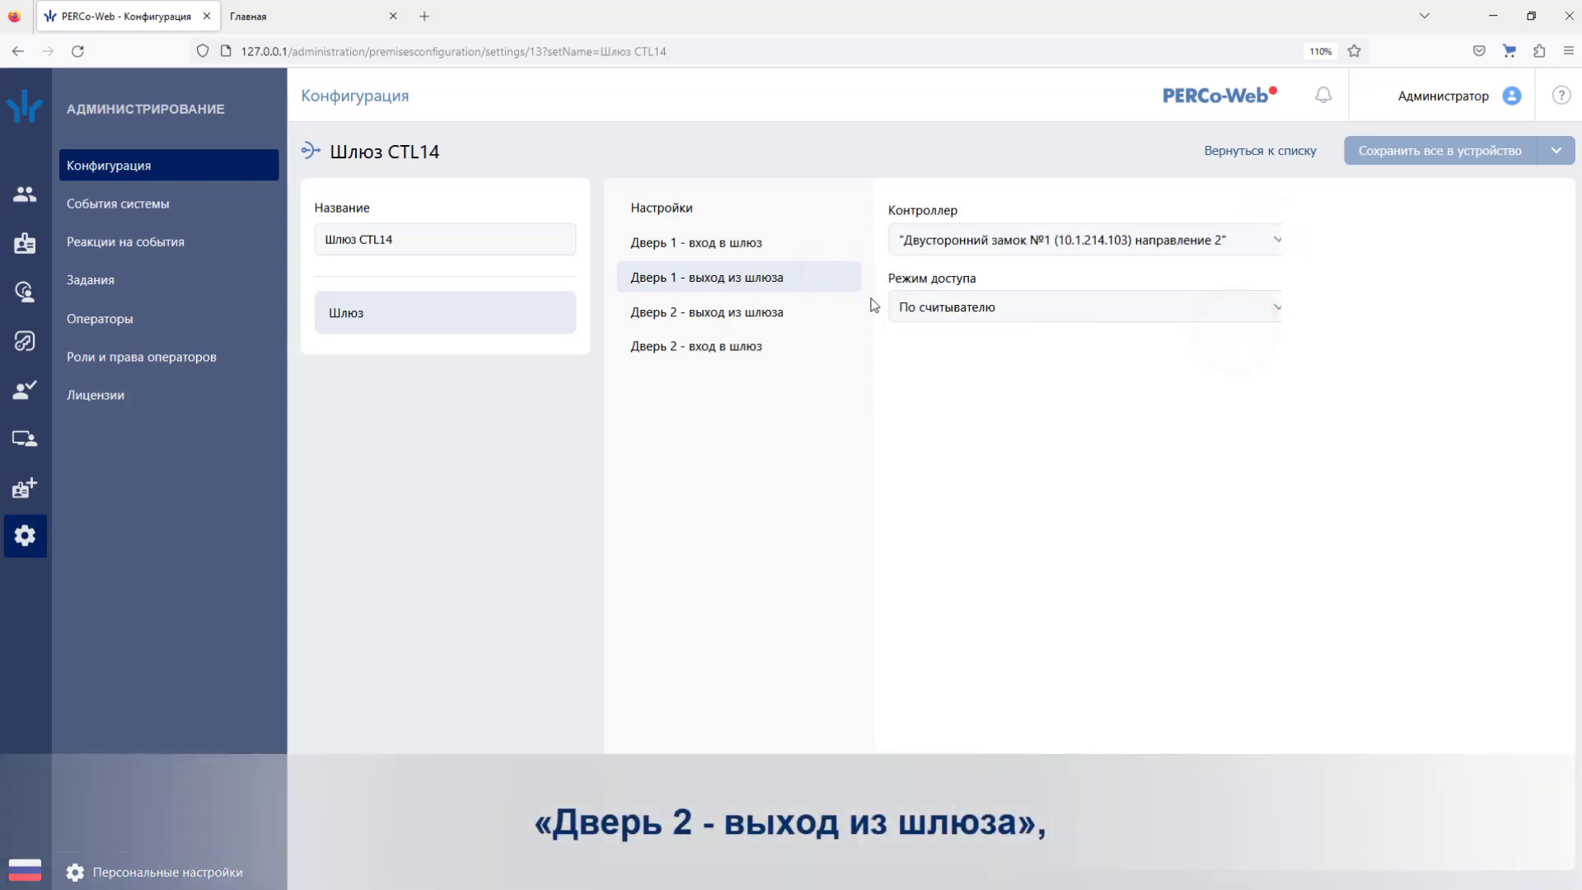
Assign "Двусторонний замок №2" направление 1 as the controller for "Дверь 2 - выход из шлюза"
click(820, 309)
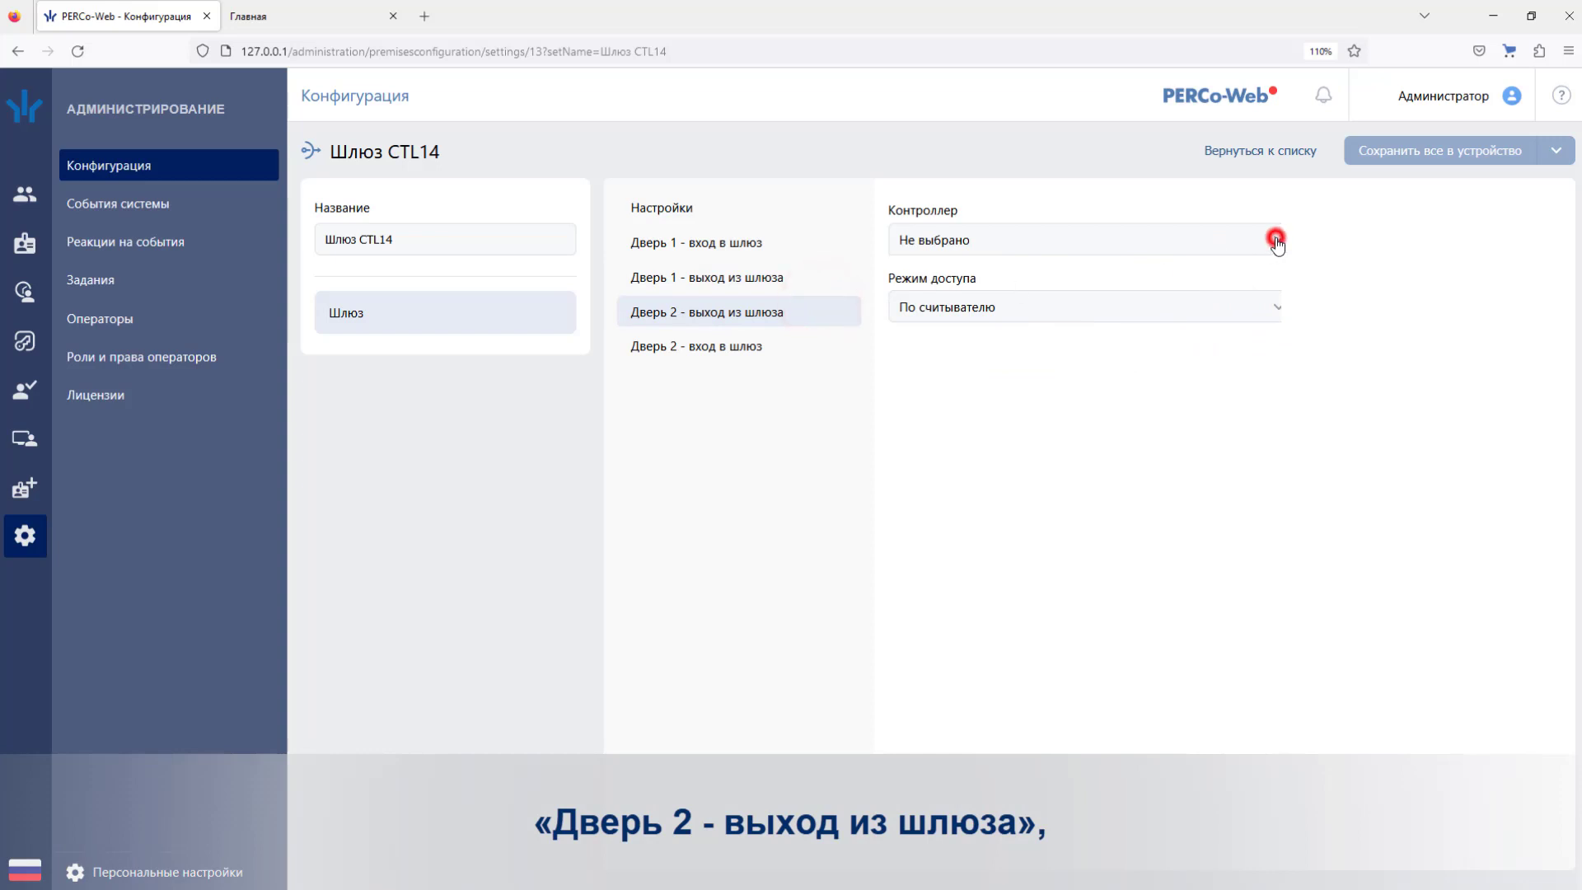
click(1276, 240)
click(1243, 363)
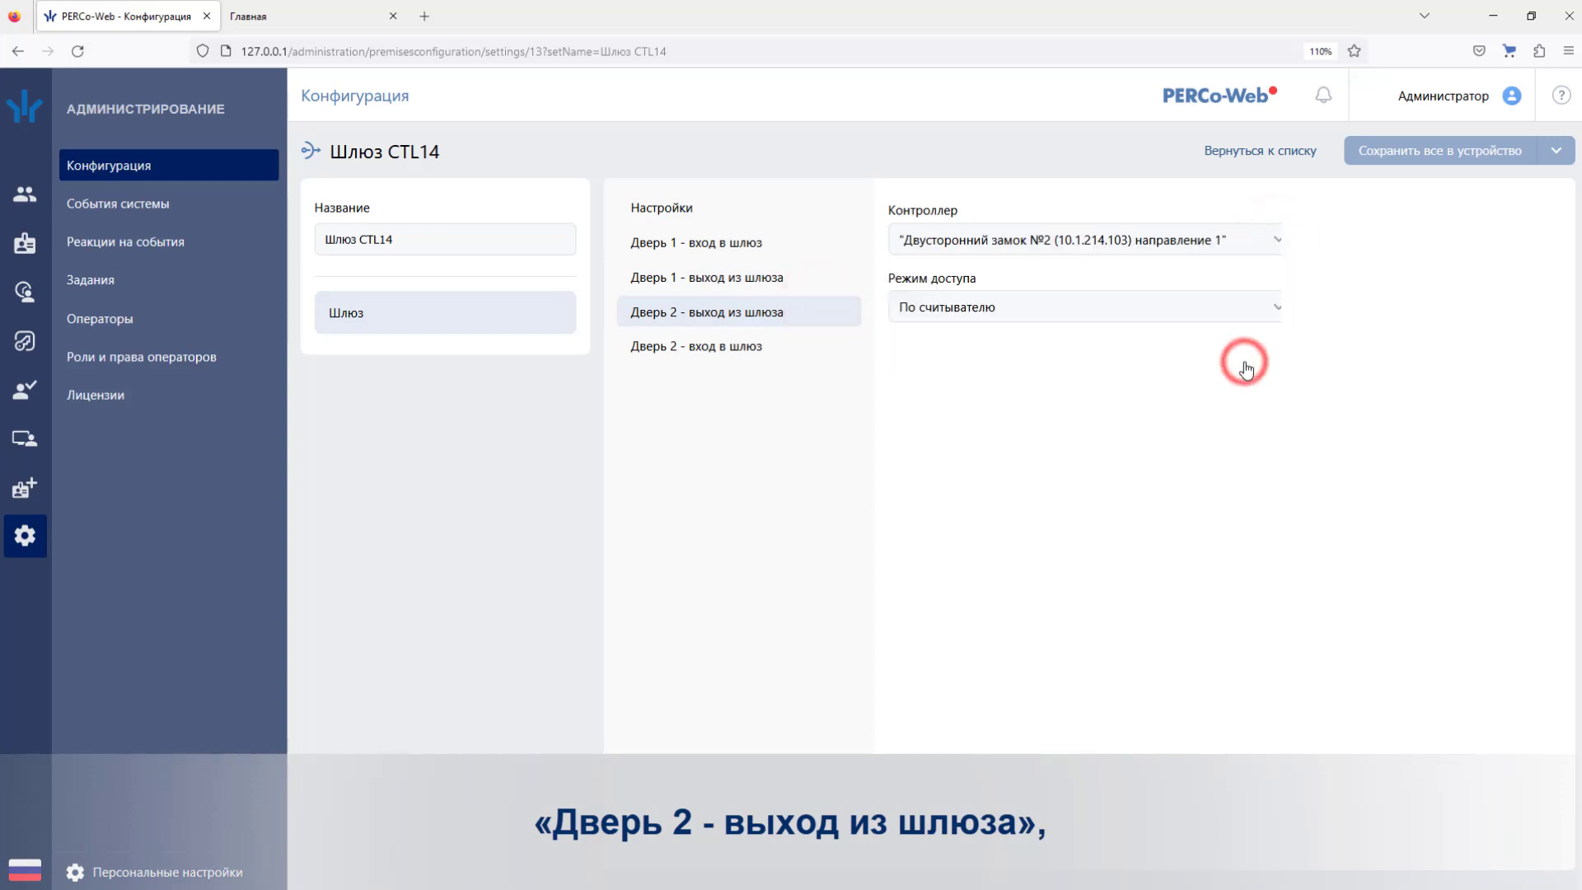
Assign "Двусторонний замок №2" направление 2 as the controller for "Дверь 2 - вход в шлюз"
click(840, 341)
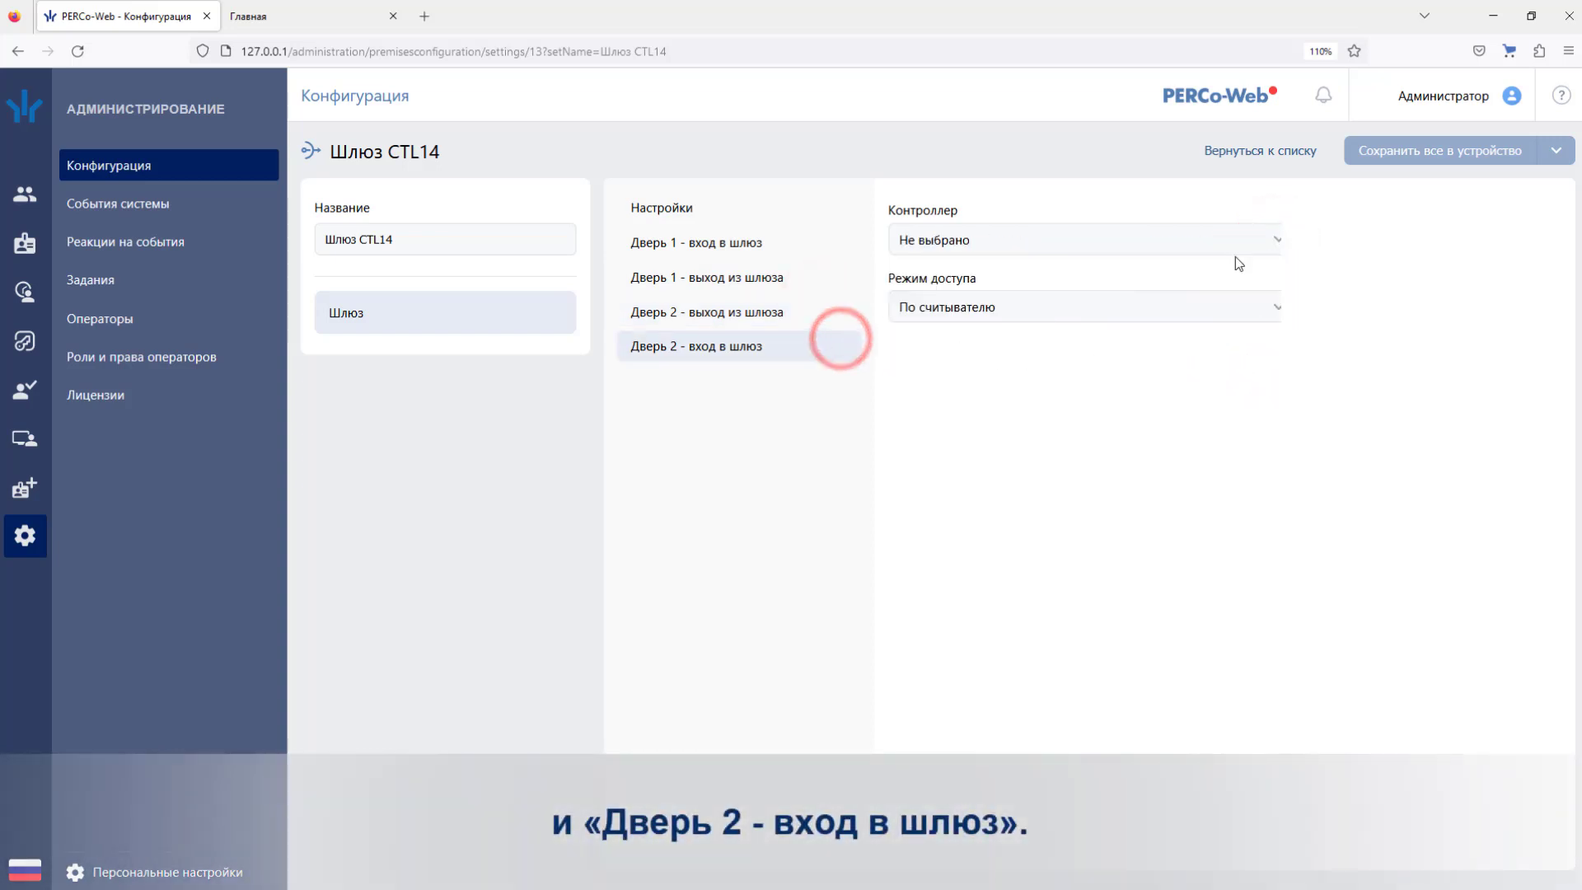
click(1276, 240)
click(1217, 394)
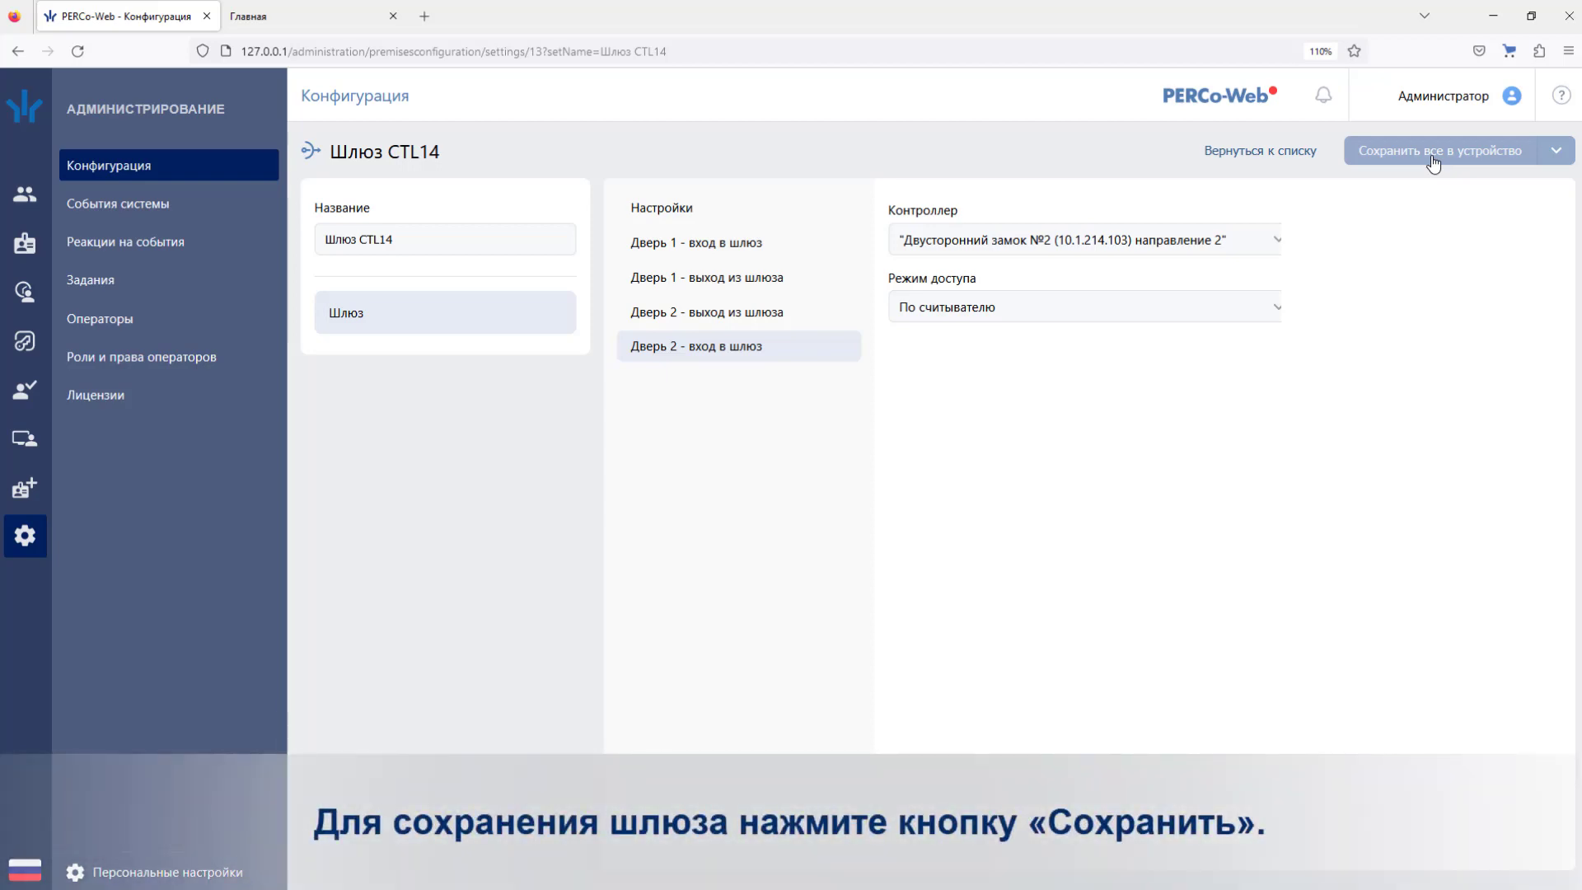
Save all CTL14 airlock settings to the device and return to the device list
click(1432, 159)
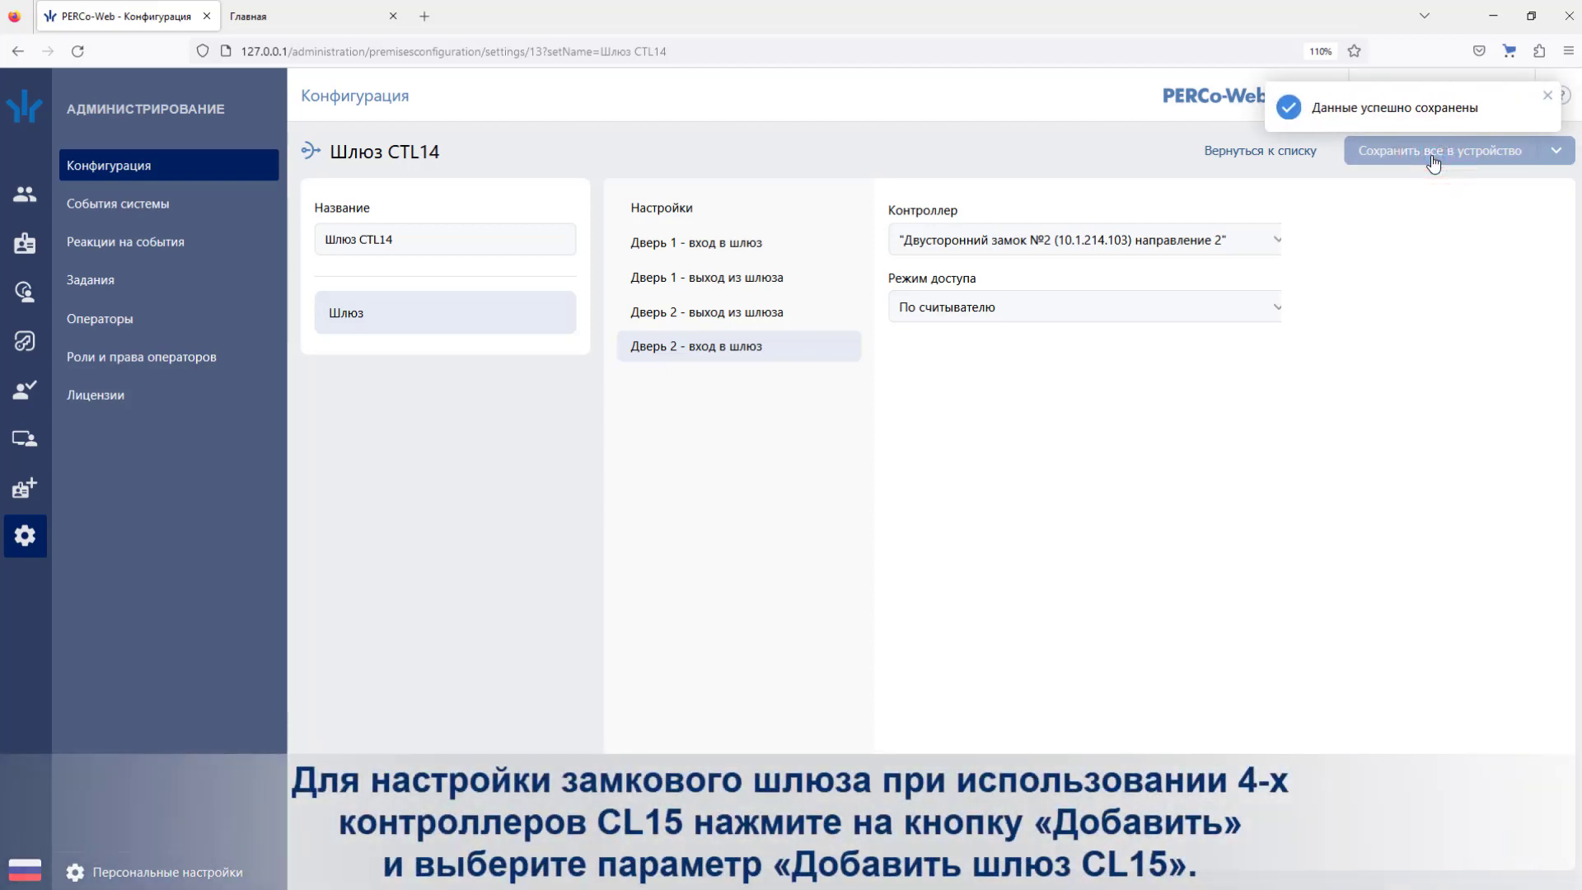
click(1295, 154)
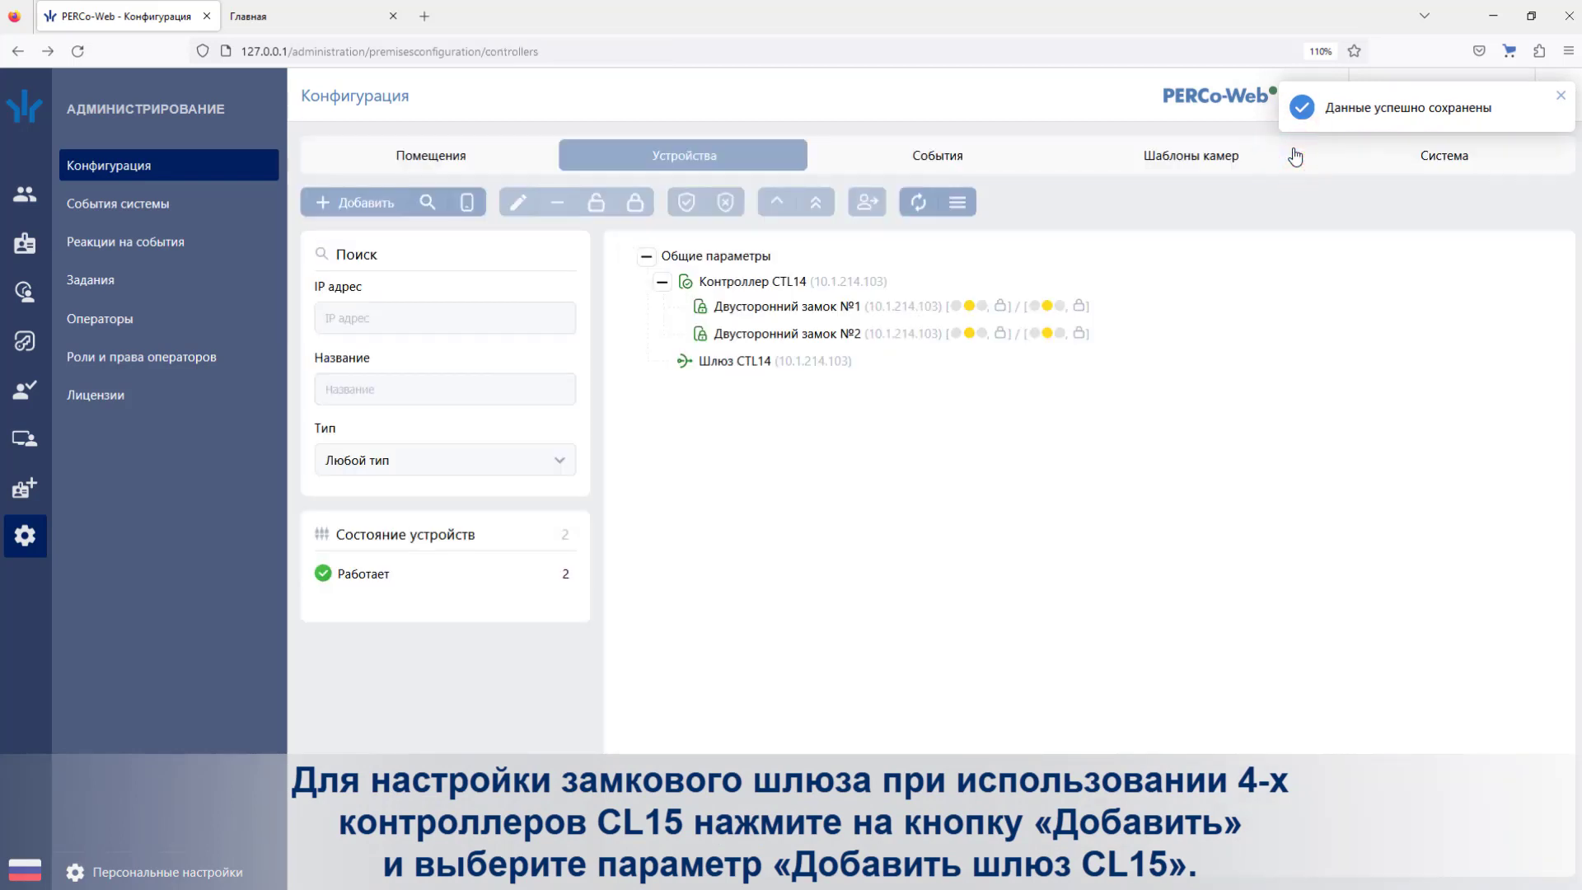
click(386, 202)
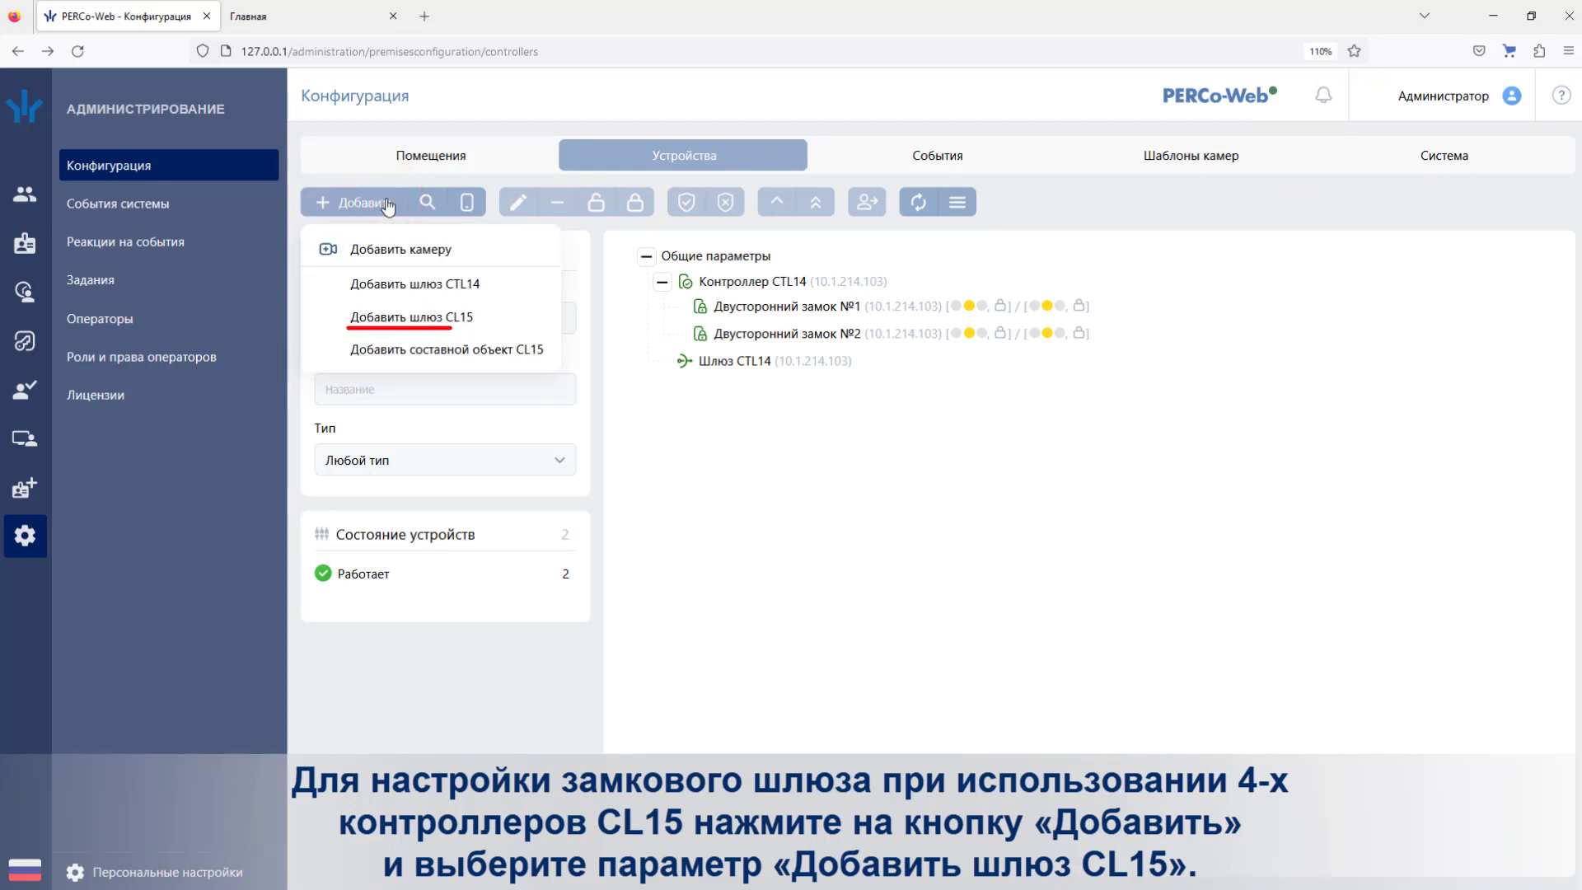
click(386, 203)
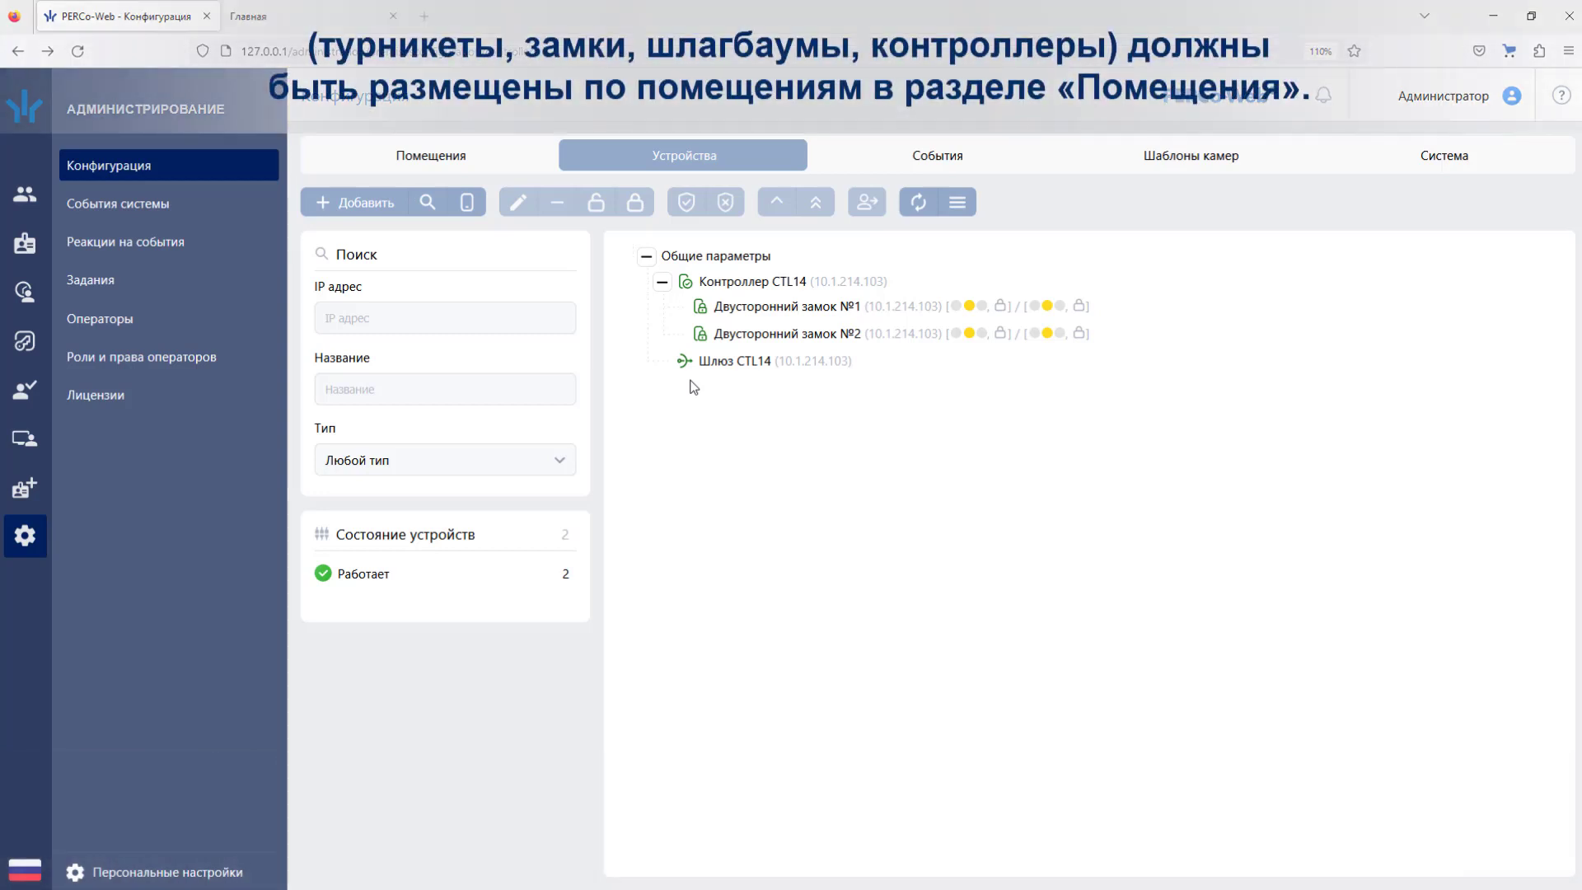
Place the device "Двусторонний замок №1" in the room "Шлюз" of the premises structure
click(473, 163)
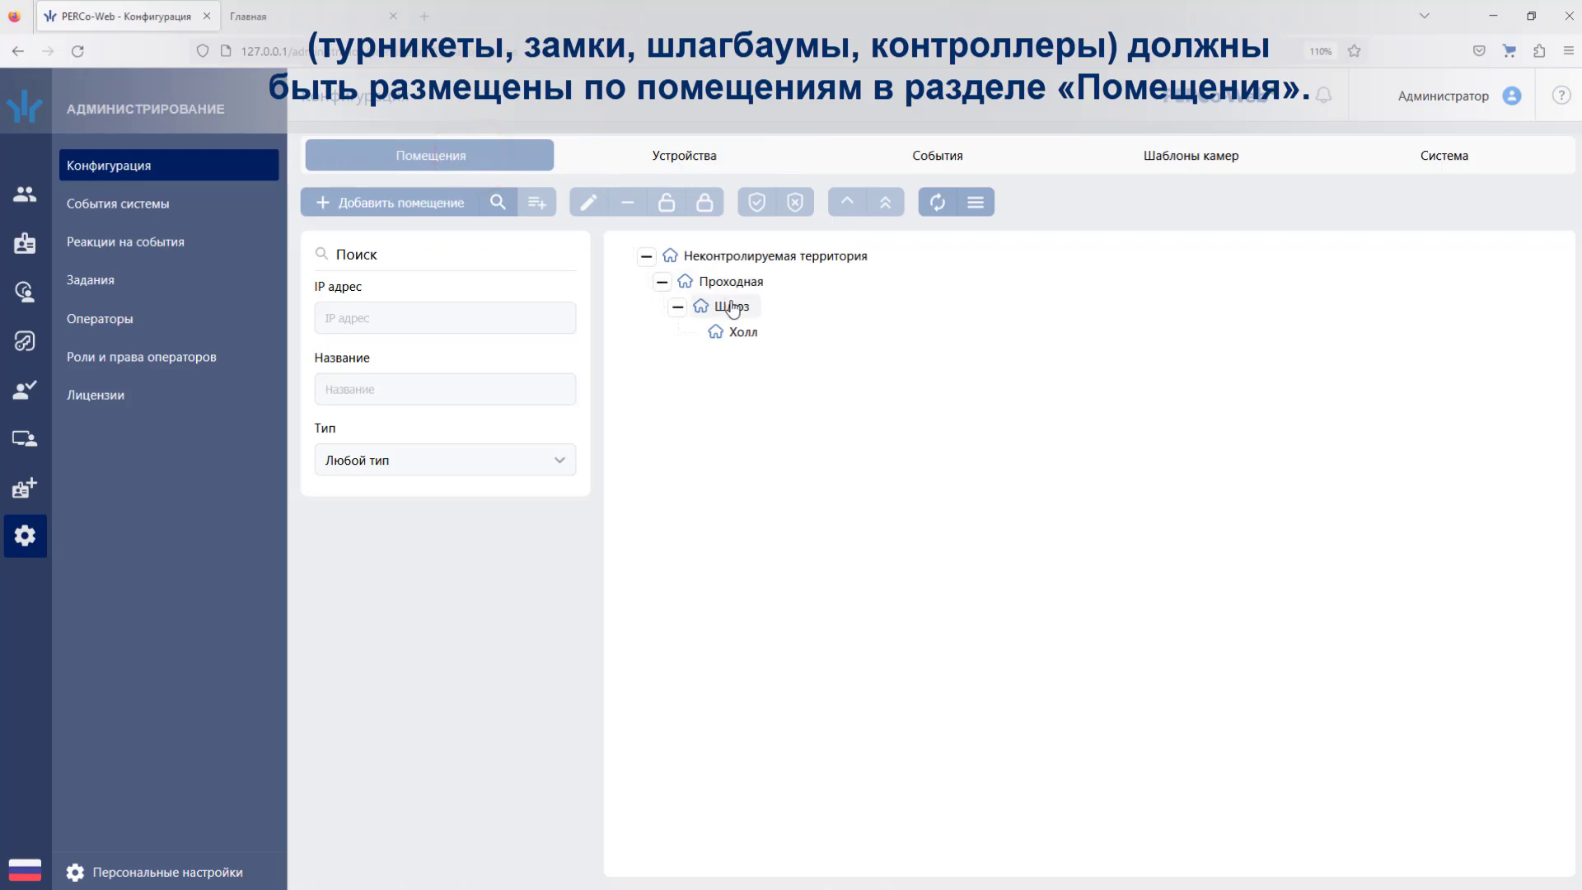
click(731, 308)
click(539, 202)
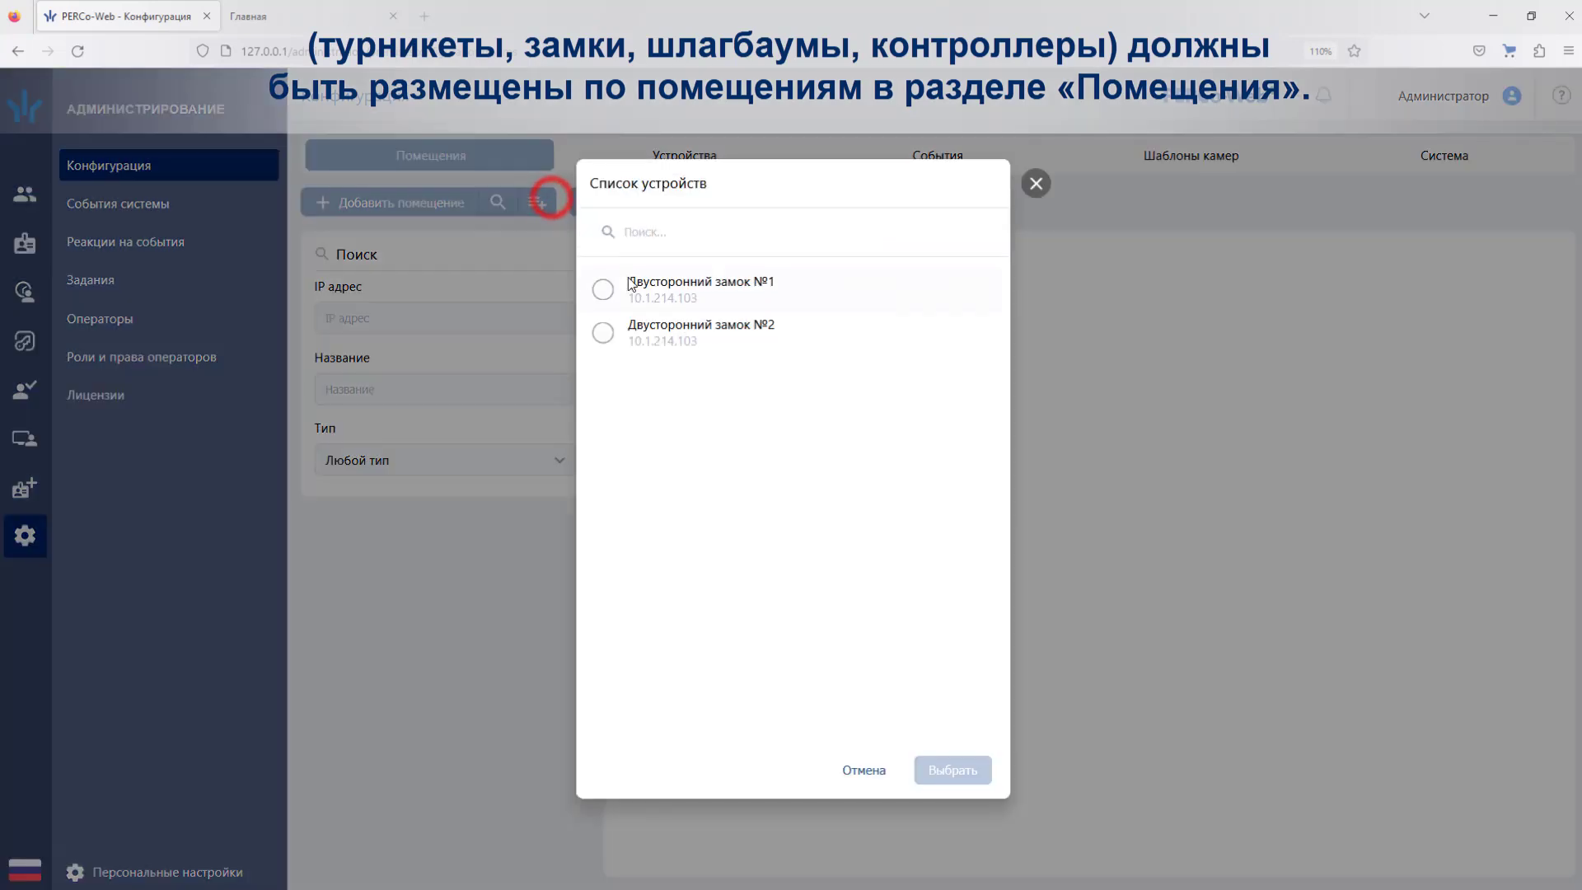
click(604, 290)
click(979, 772)
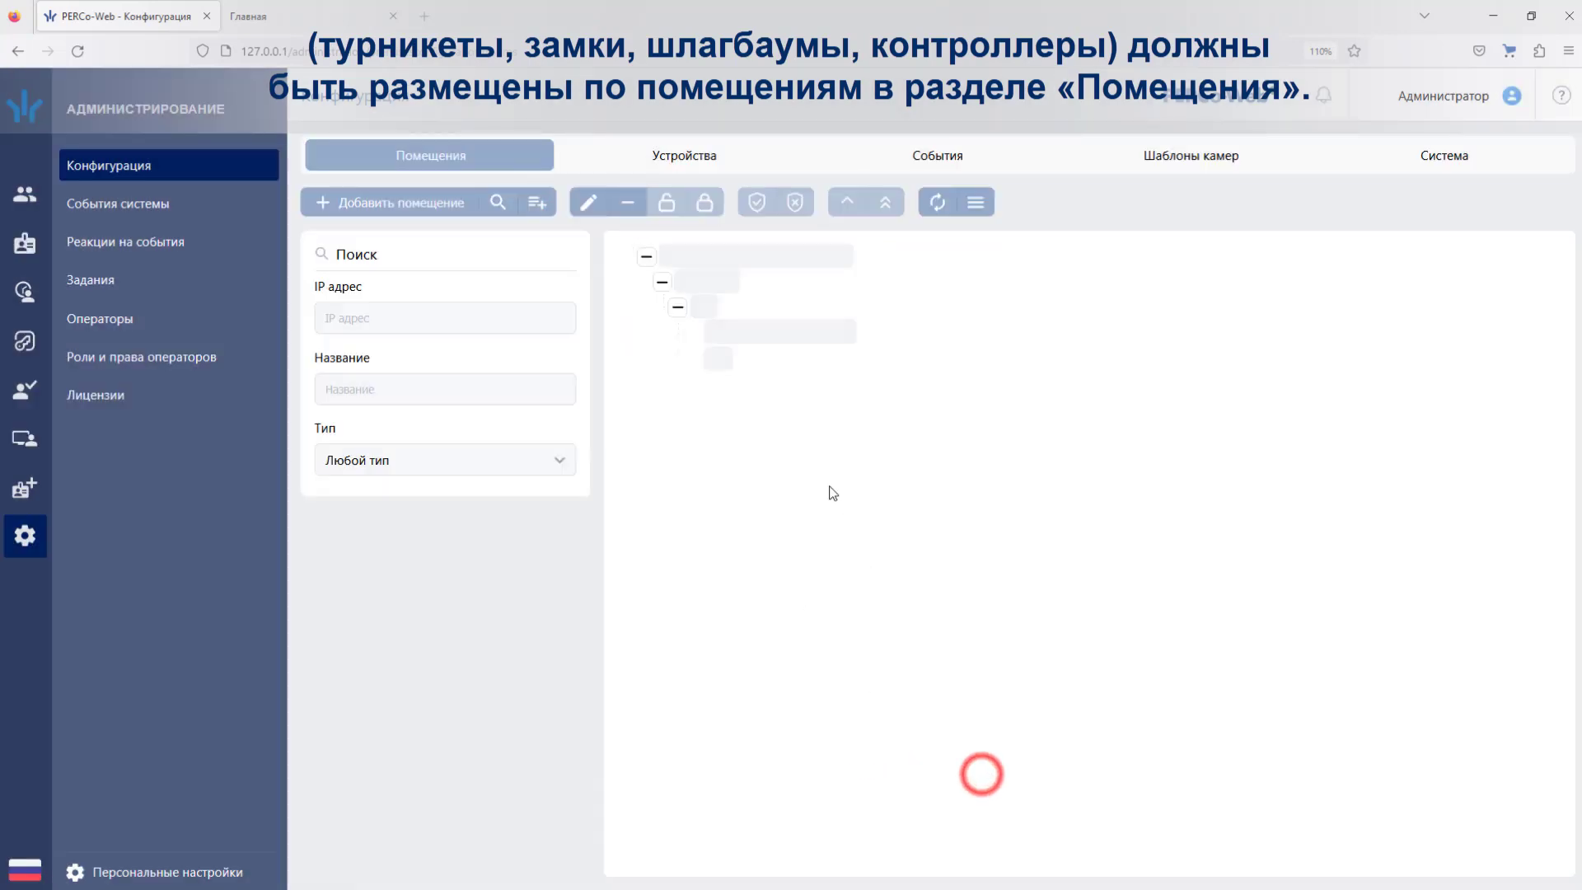
Place the device "Двусторонний замок №2" in the room "Холл" of the premises structure
click(739, 361)
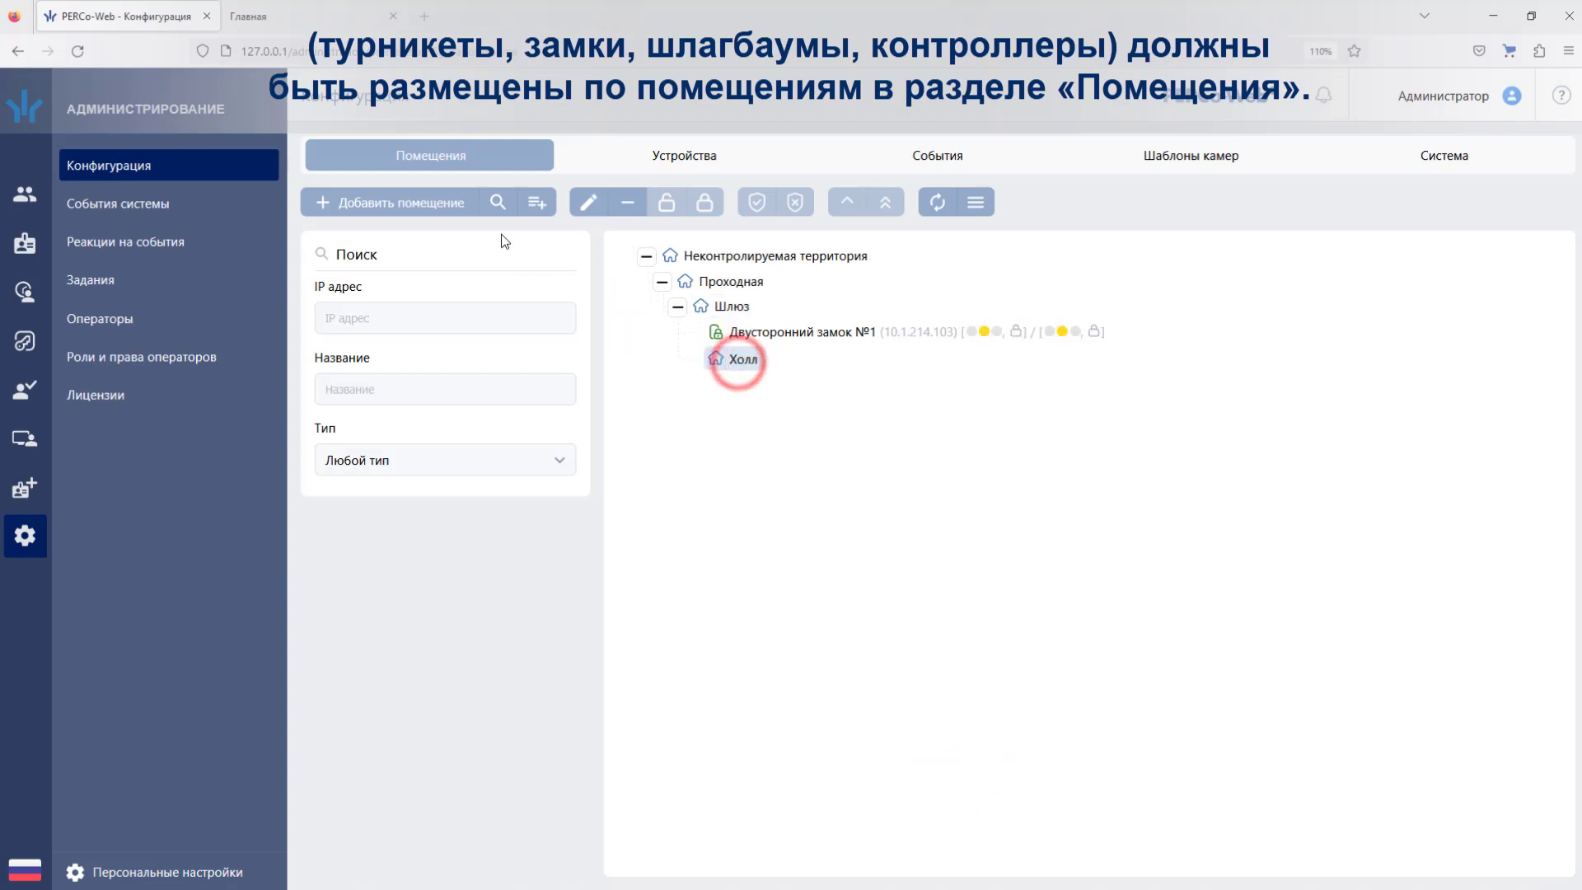
click(537, 203)
click(599, 290)
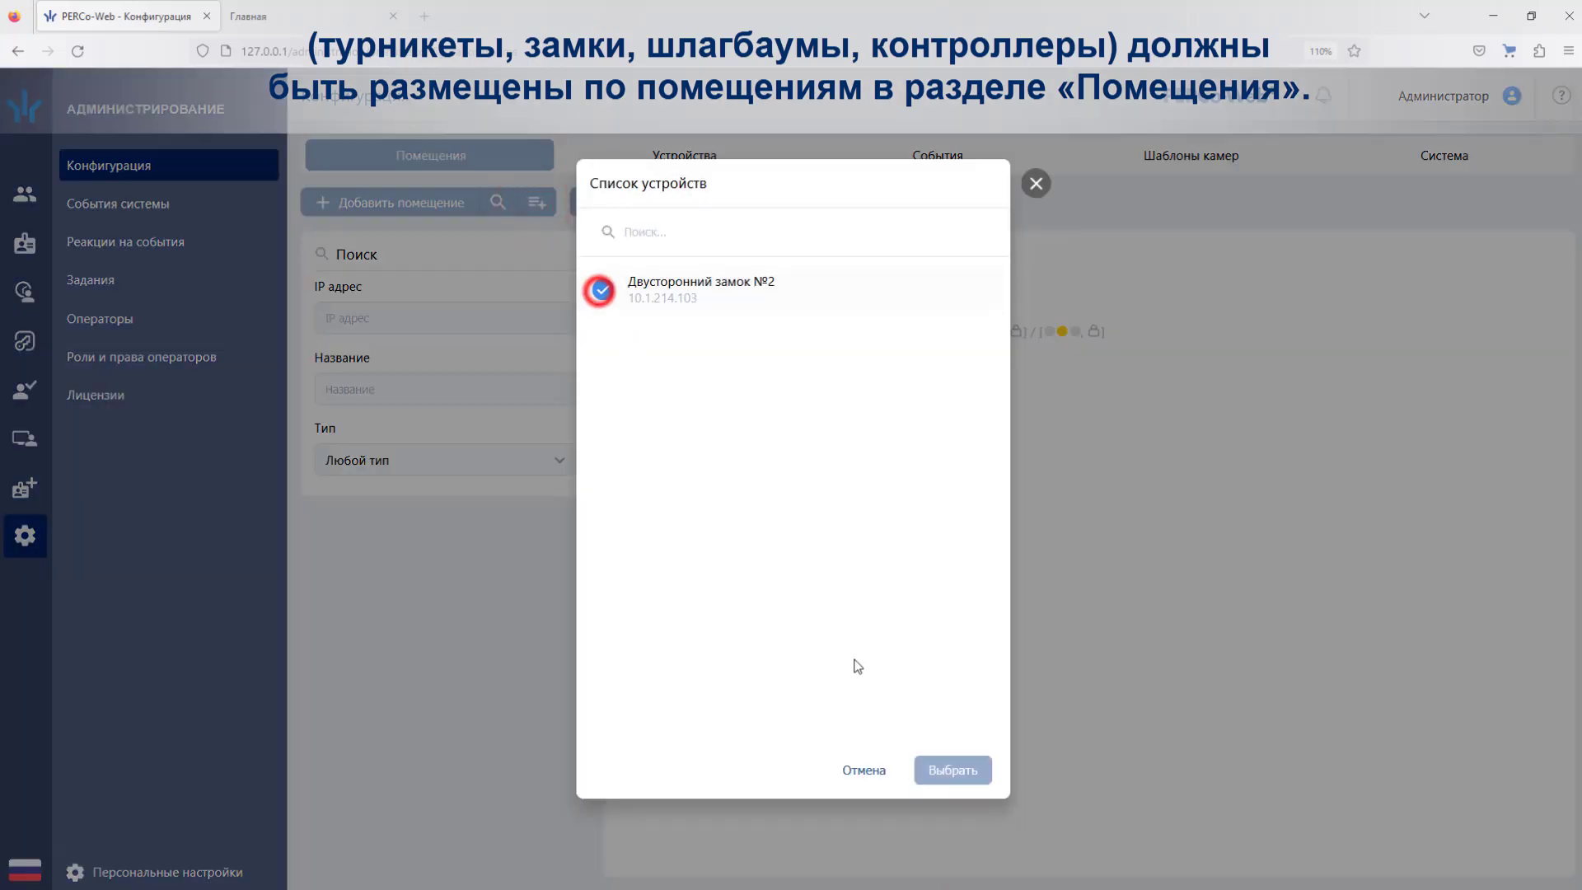
click(949, 769)
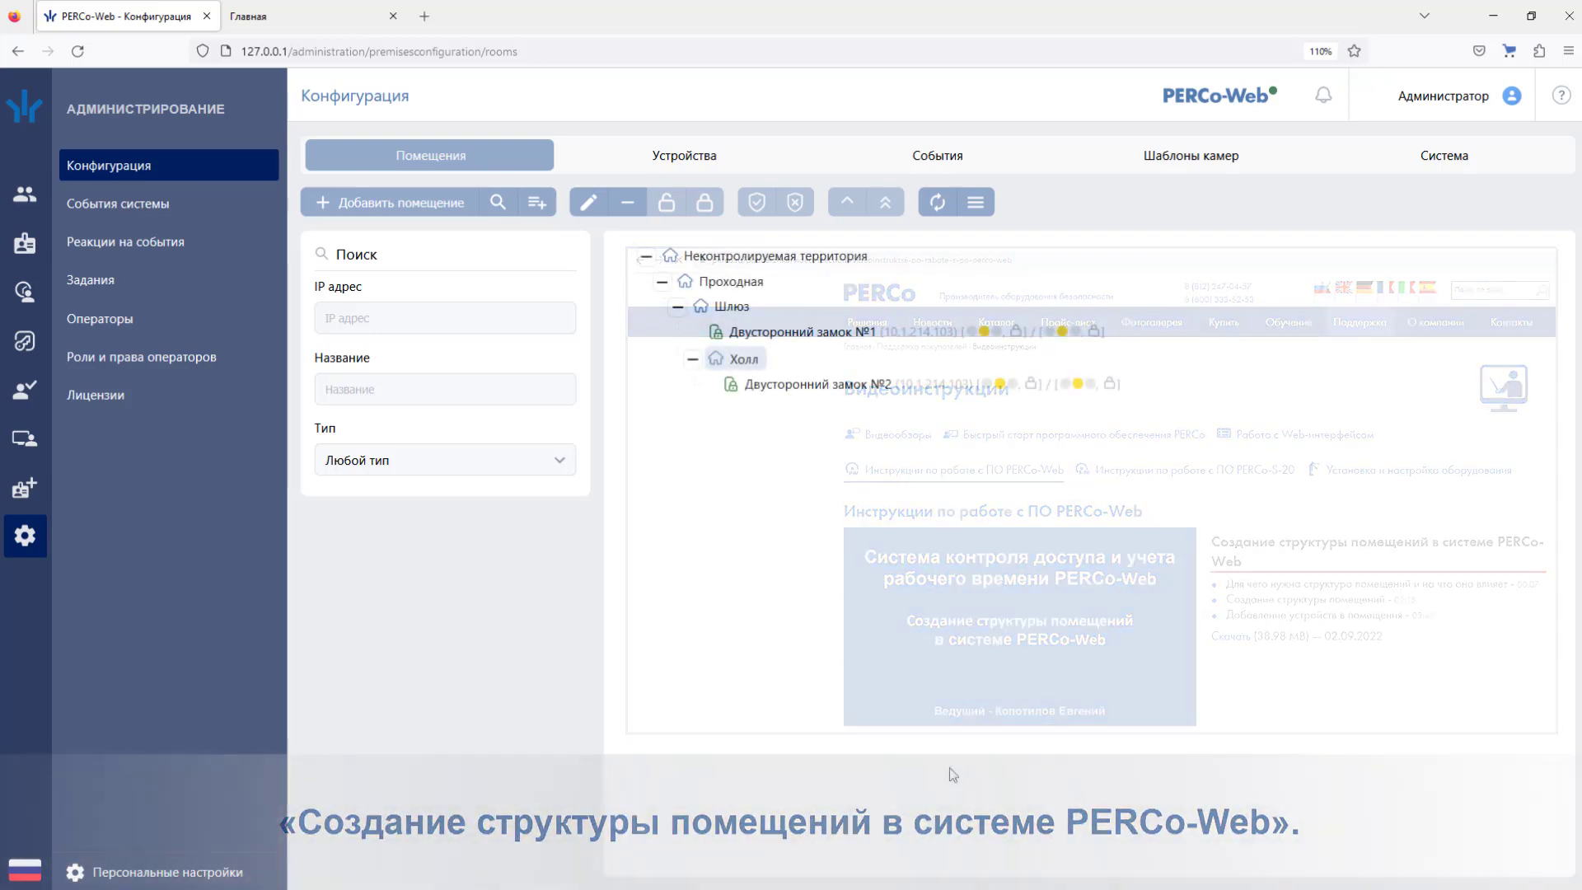
In the access template "Для сотрудников", give the room "Шлюз" criterion type "Временные зоны", criterion "Всегда" and access type "Карта или отпечаток"
click(25, 243)
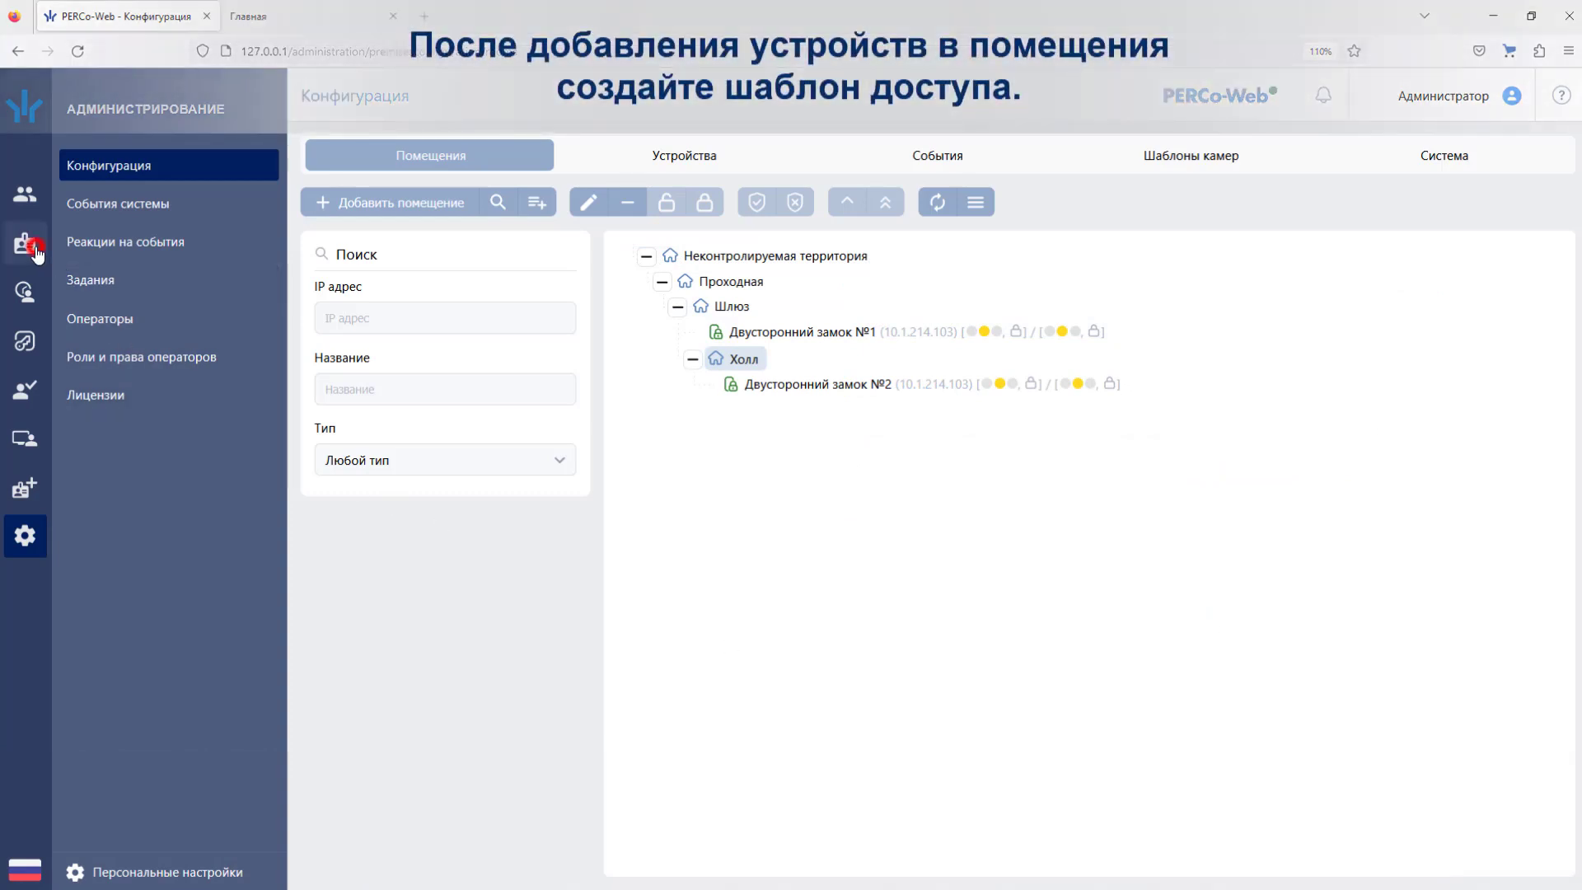
click(112, 248)
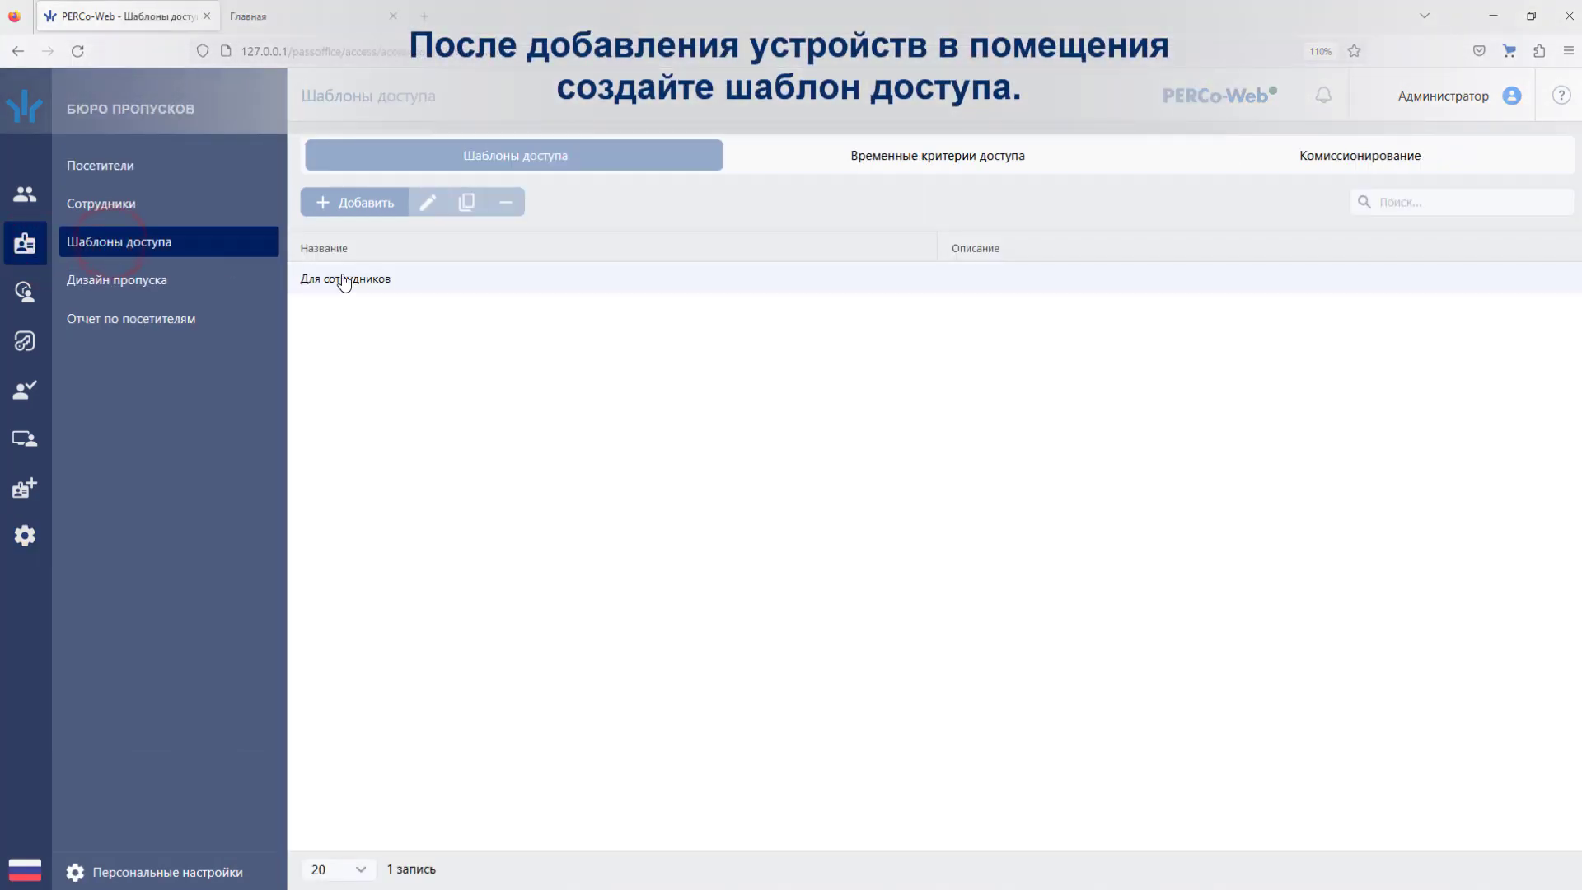
double_click(418, 282)
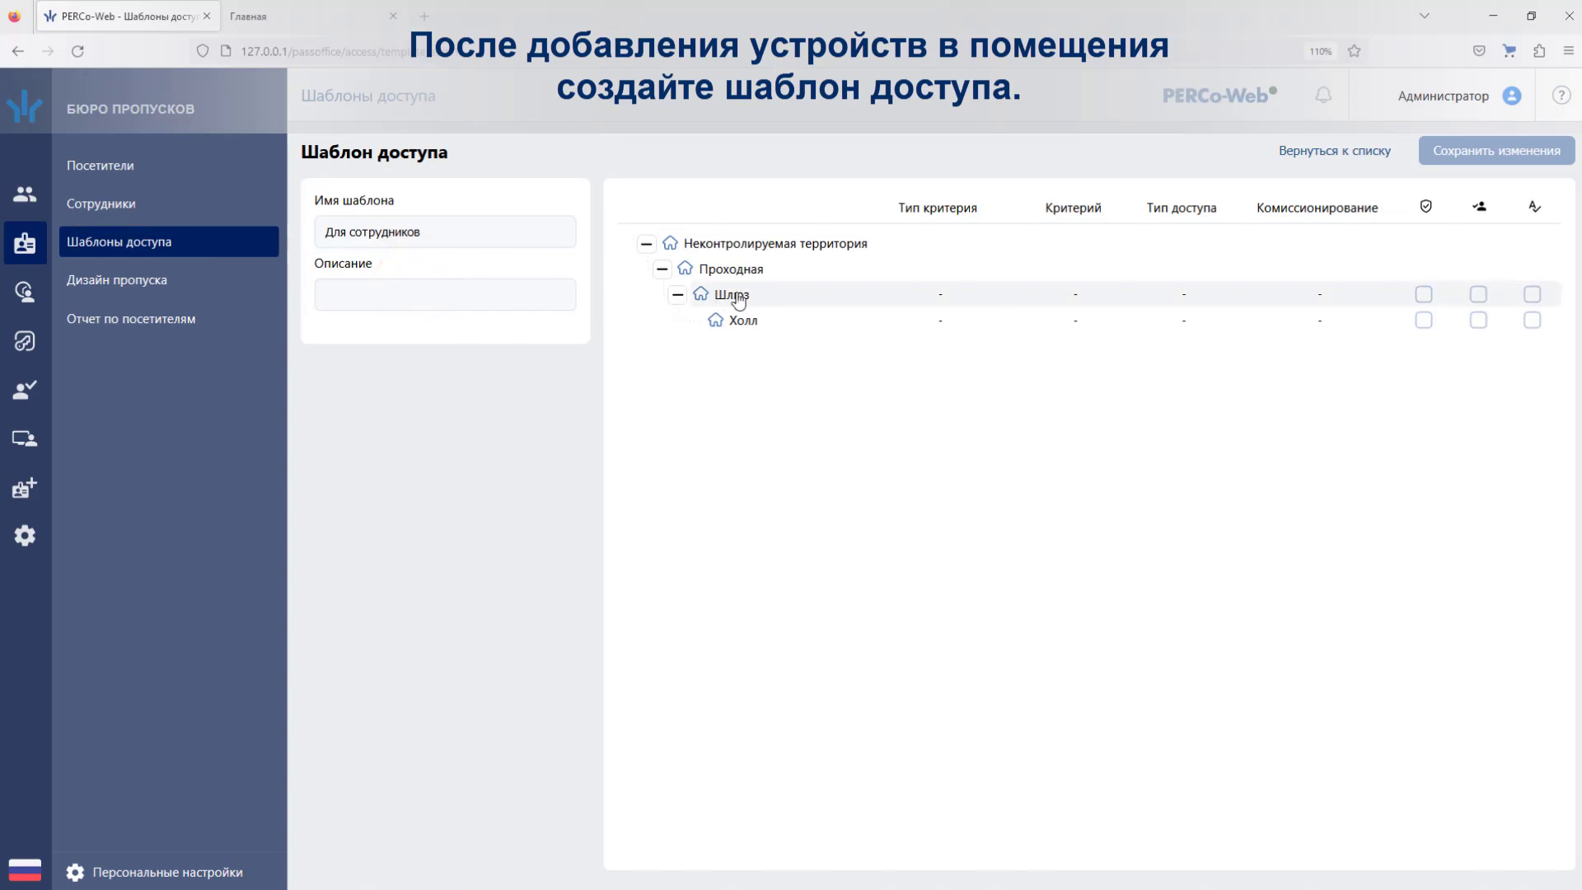
click(742, 296)
click(663, 642)
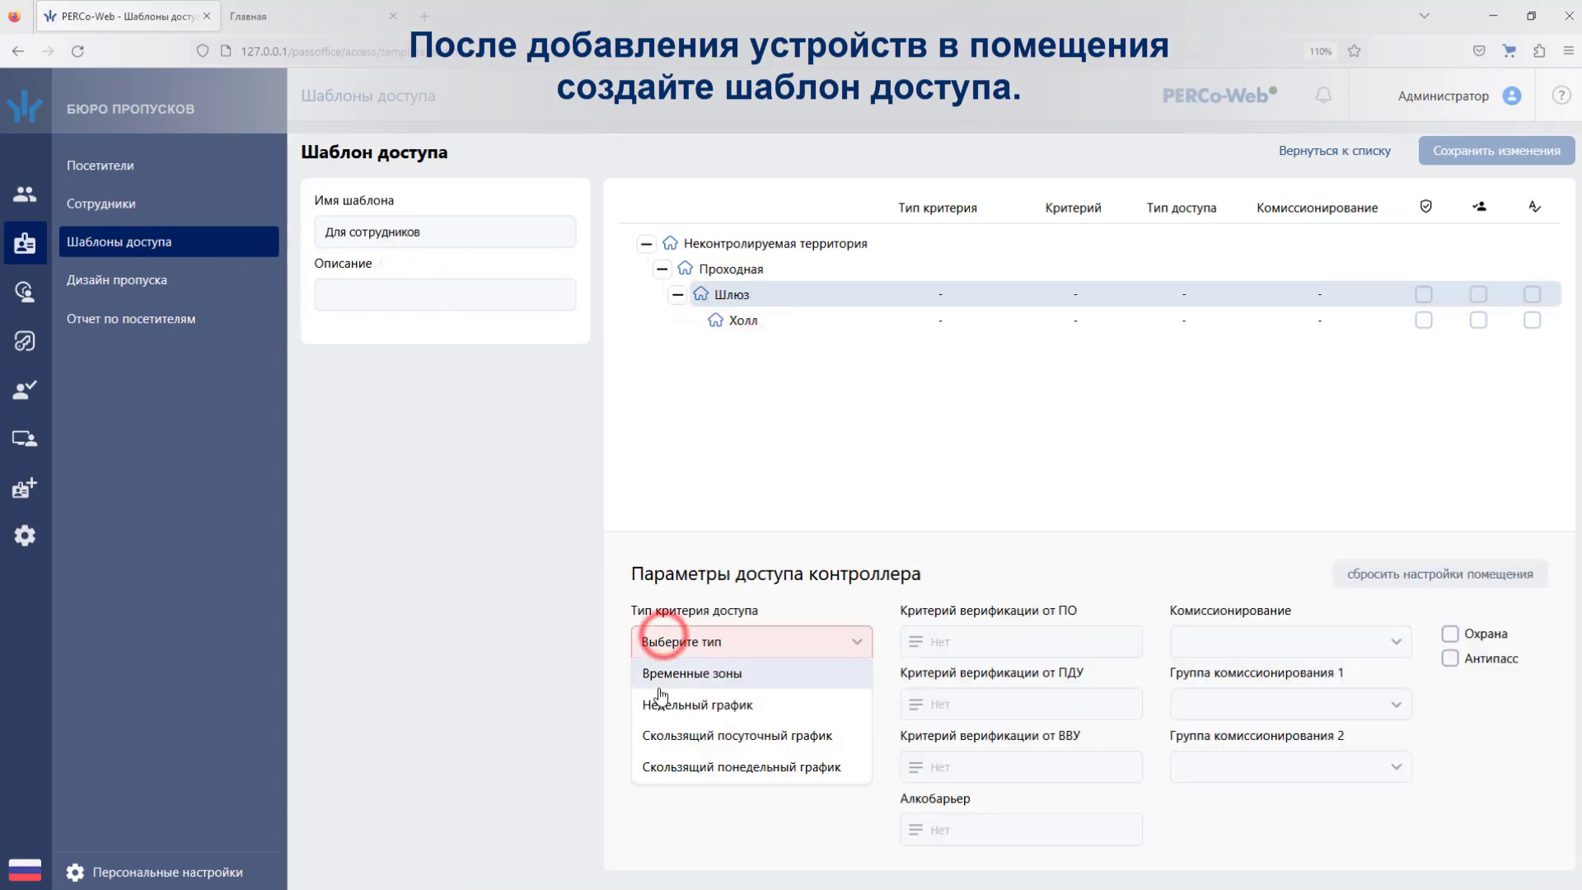
click(664, 682)
click(662, 705)
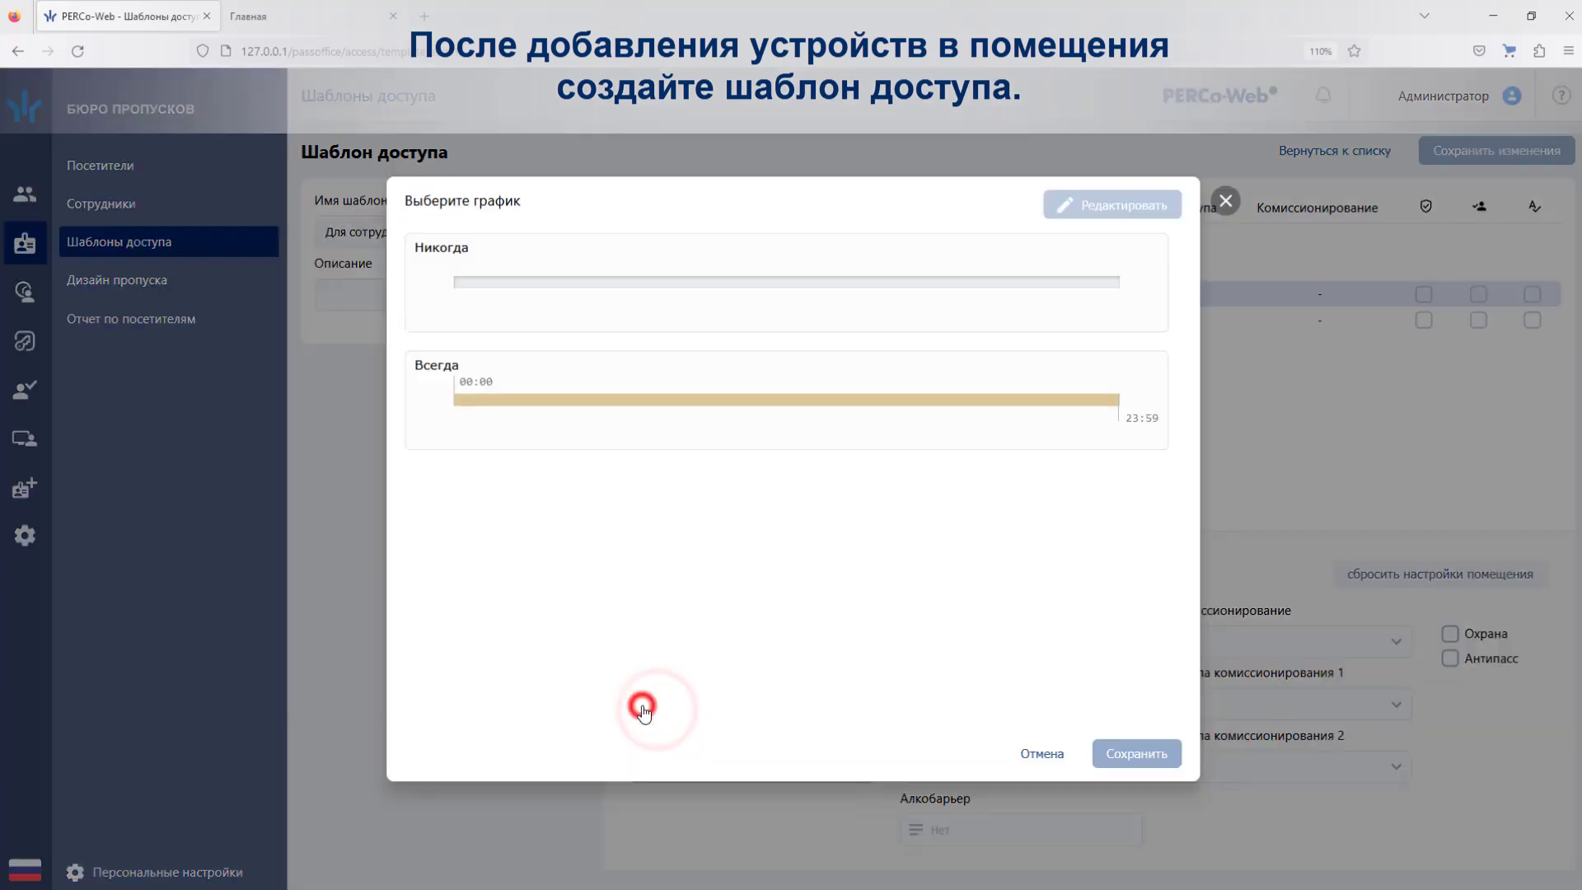
click(609, 402)
click(1136, 752)
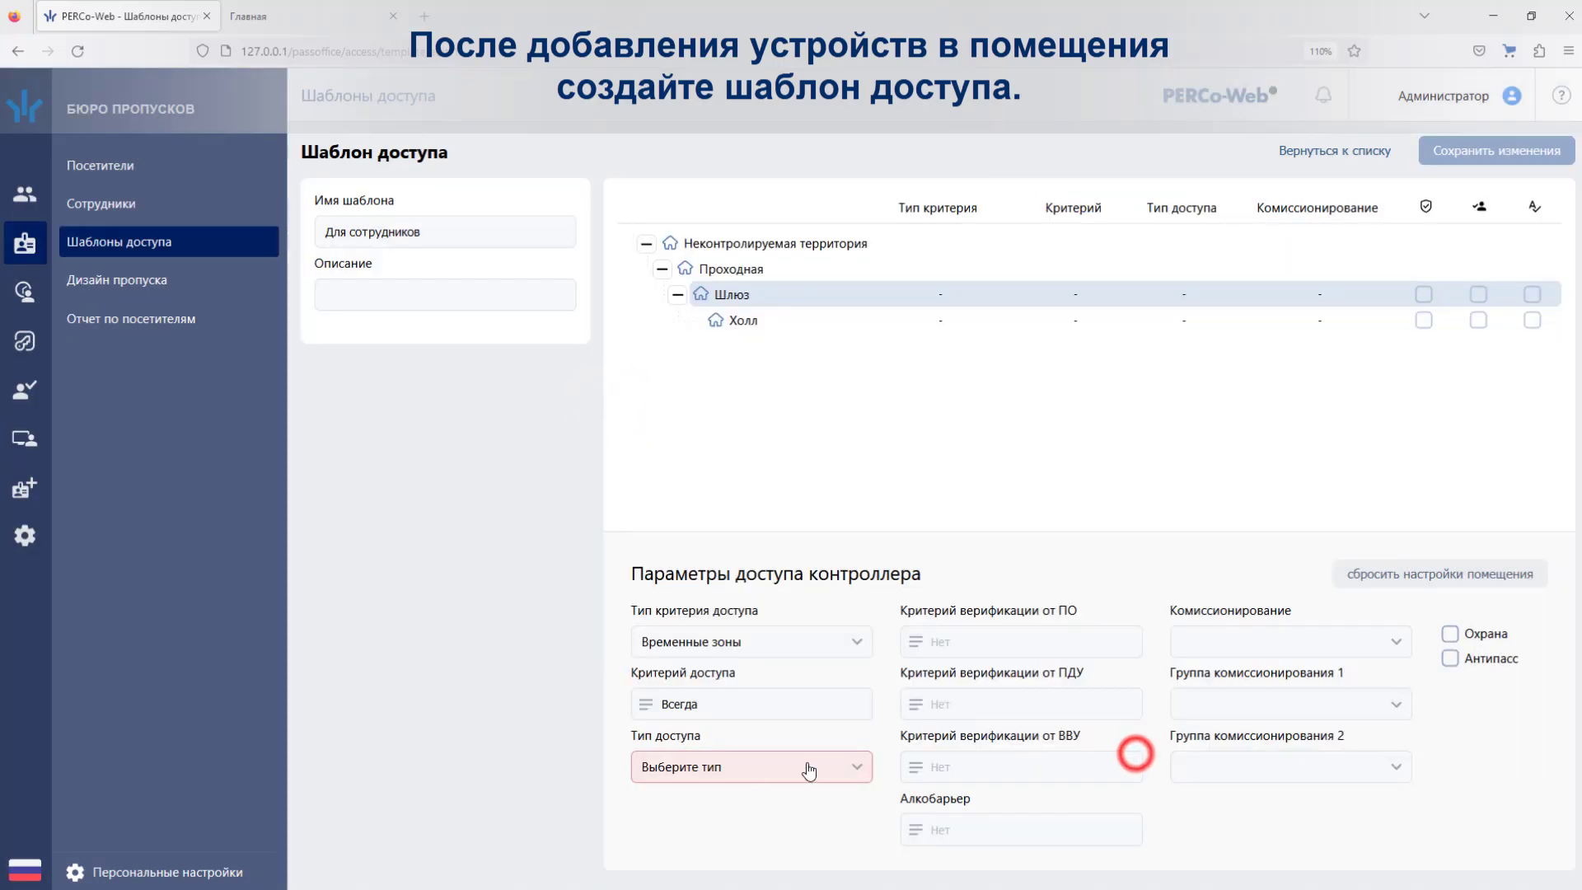
click(701, 773)
click(687, 695)
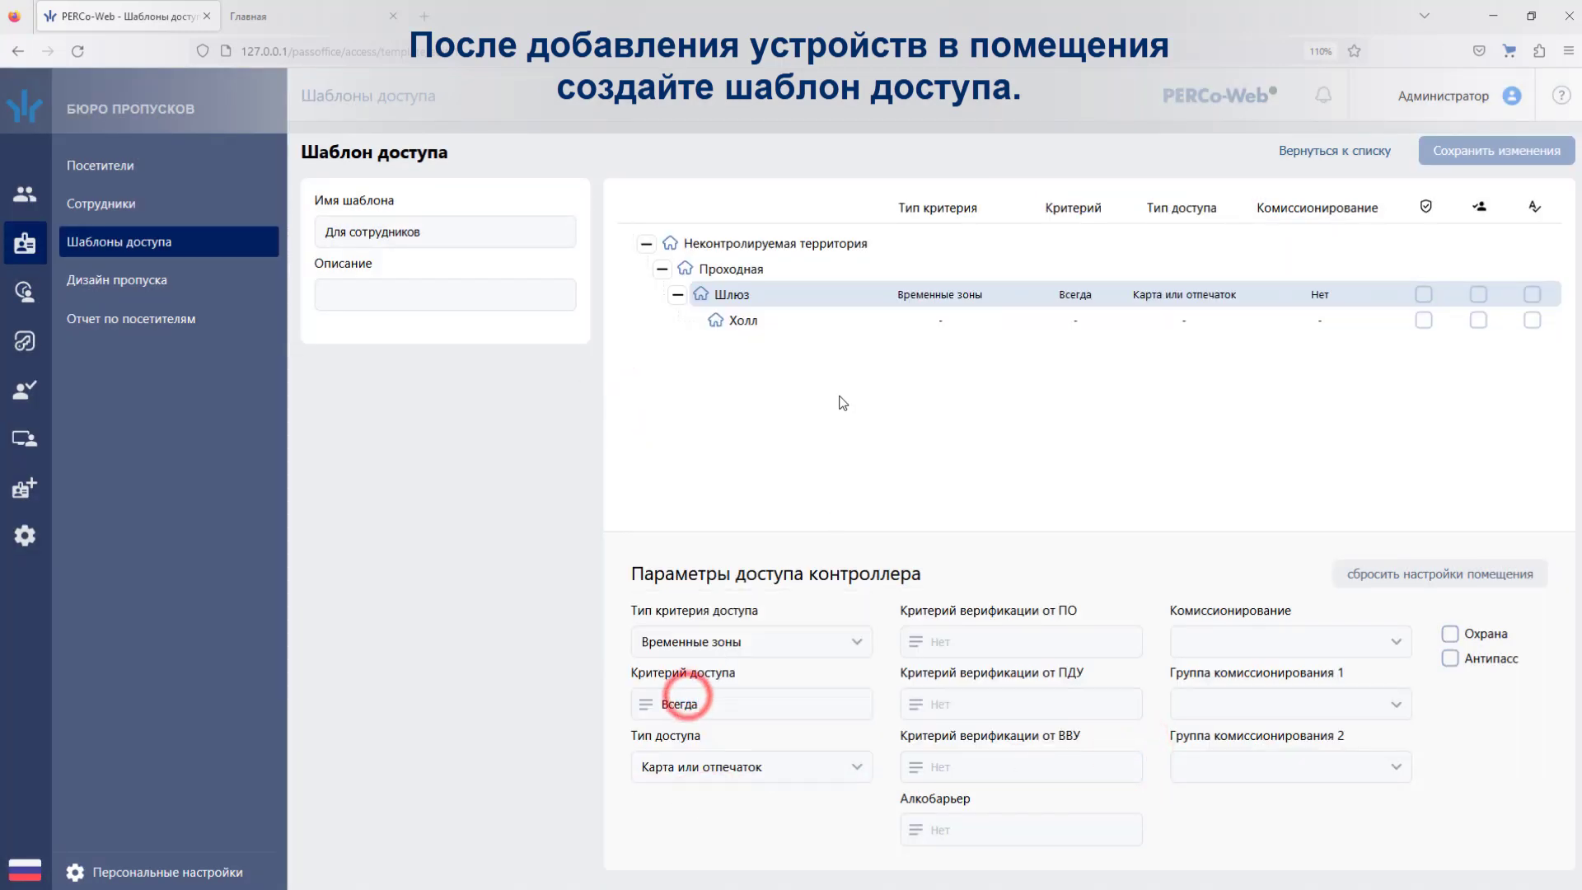
Give the room "Холл" criterion type "Временные зоны", criterion "Всегда" and access type "Карта или отпечаток", and save the access template
click(857, 321)
click(643, 643)
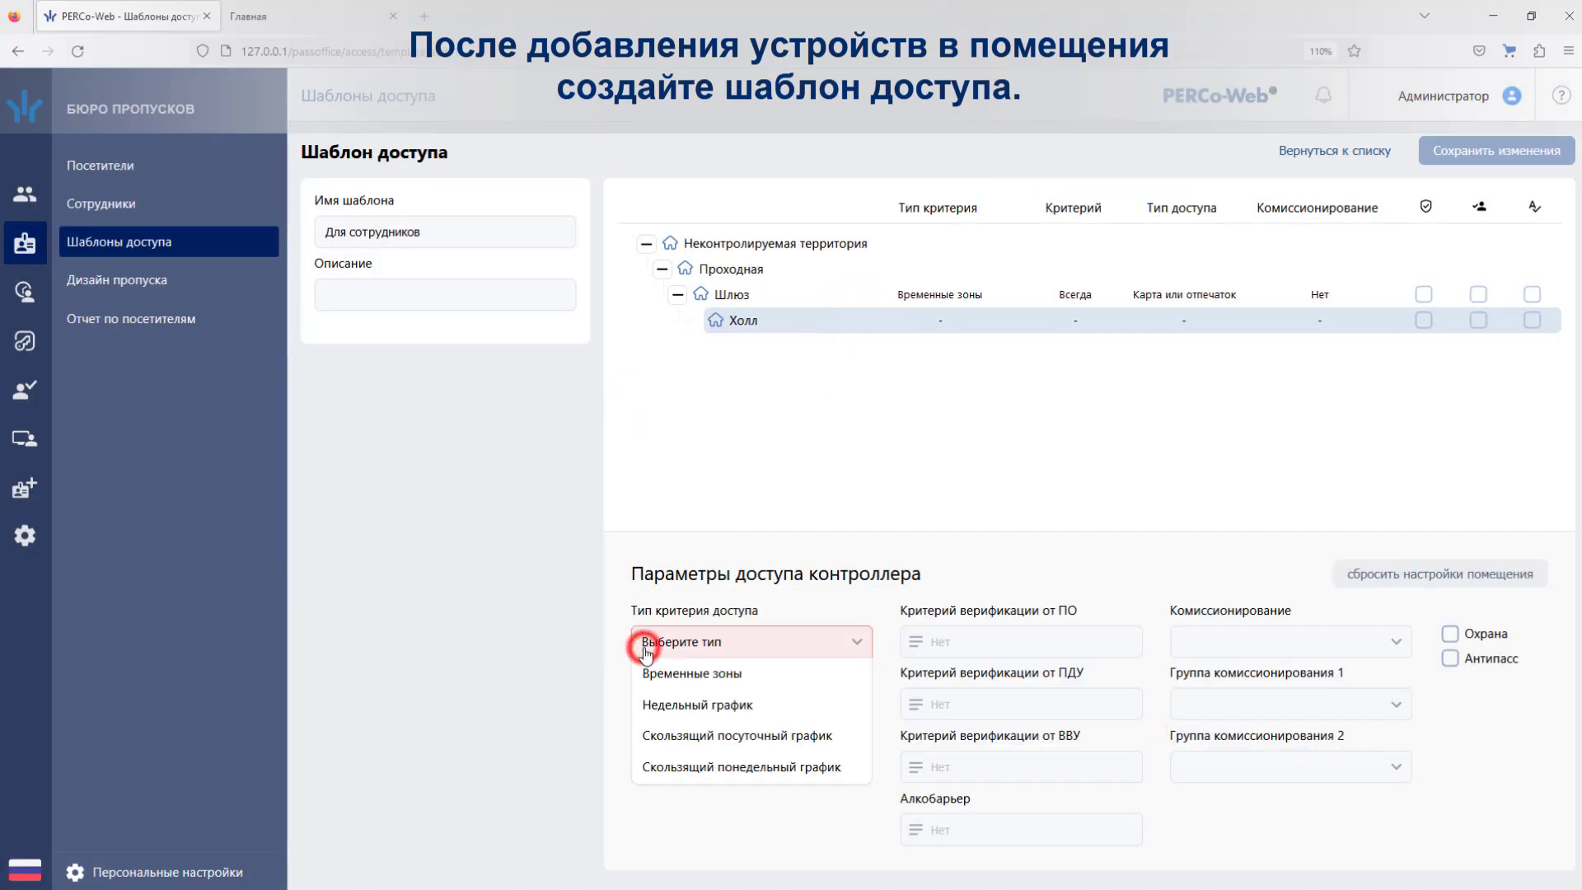
click(653, 673)
click(647, 705)
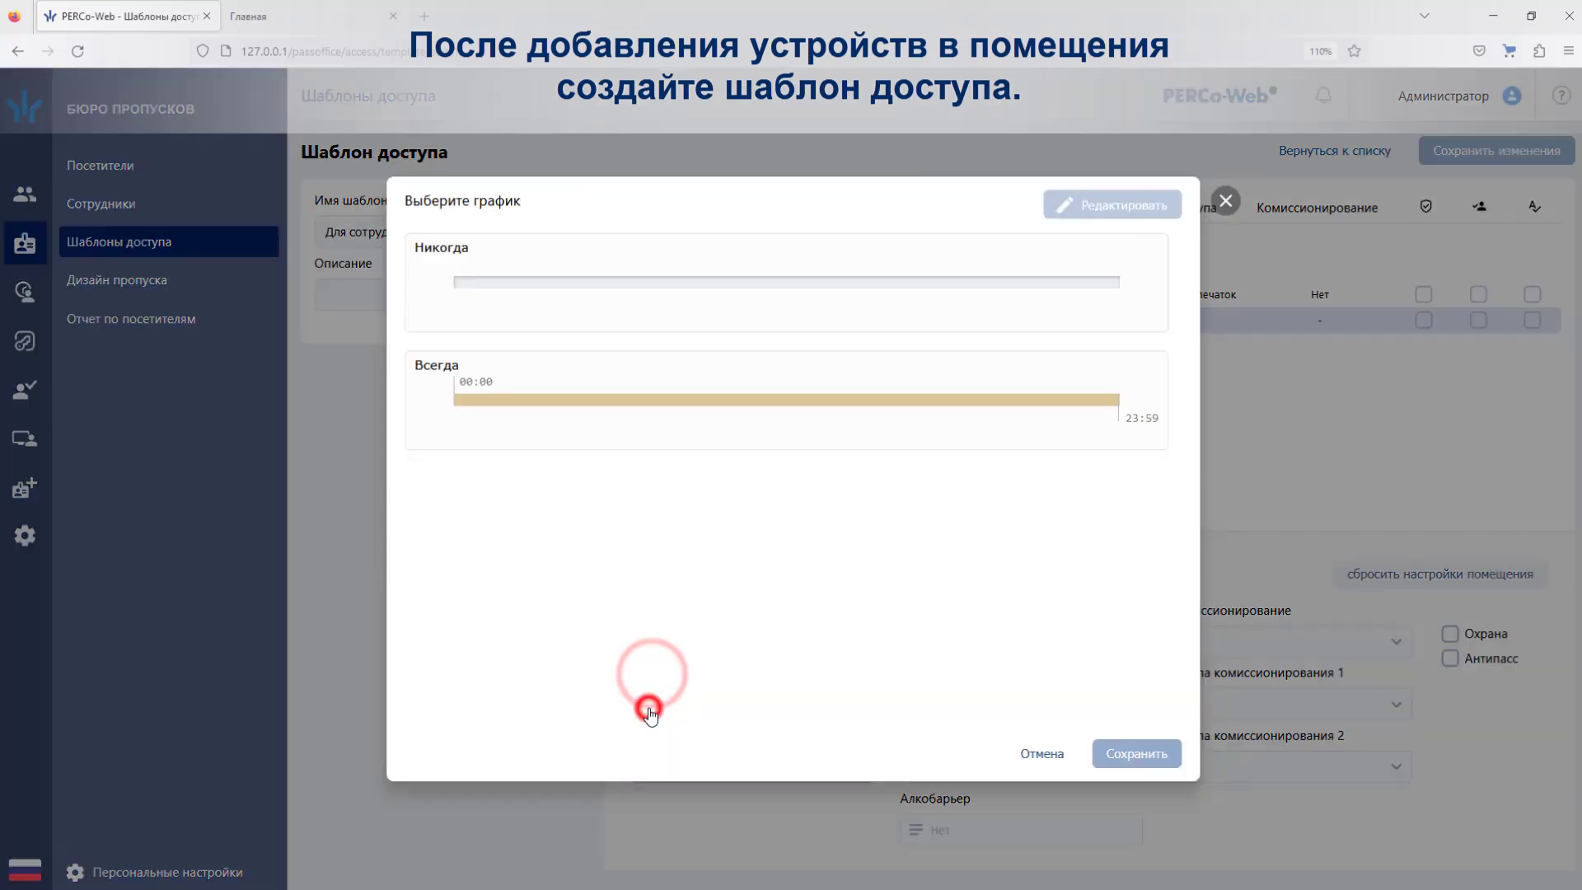
click(651, 400)
click(1137, 753)
click(642, 768)
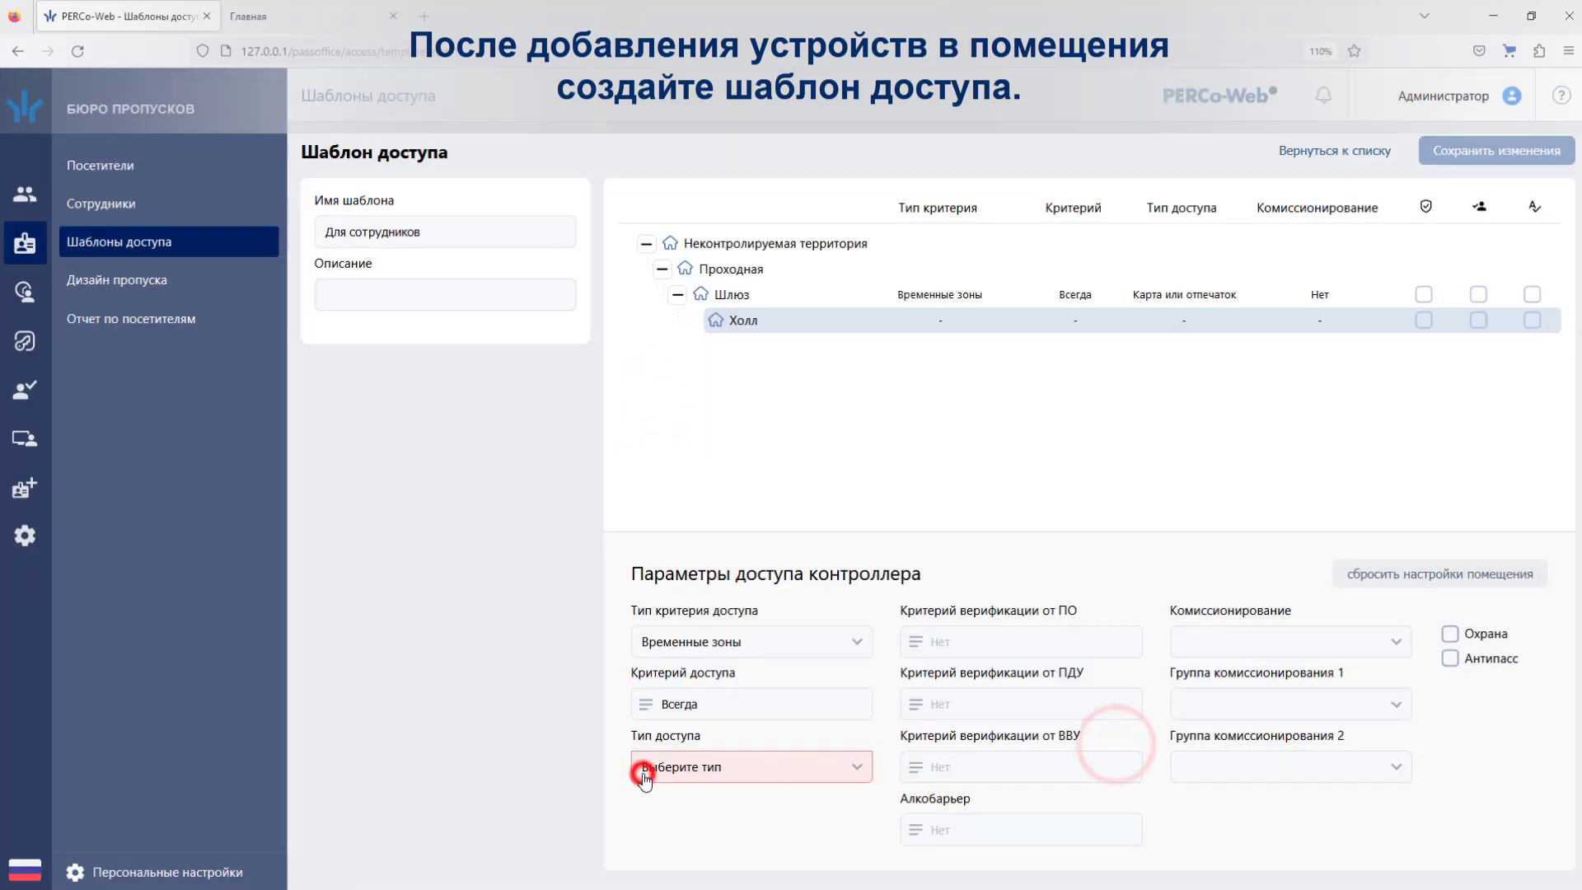
click(690, 699)
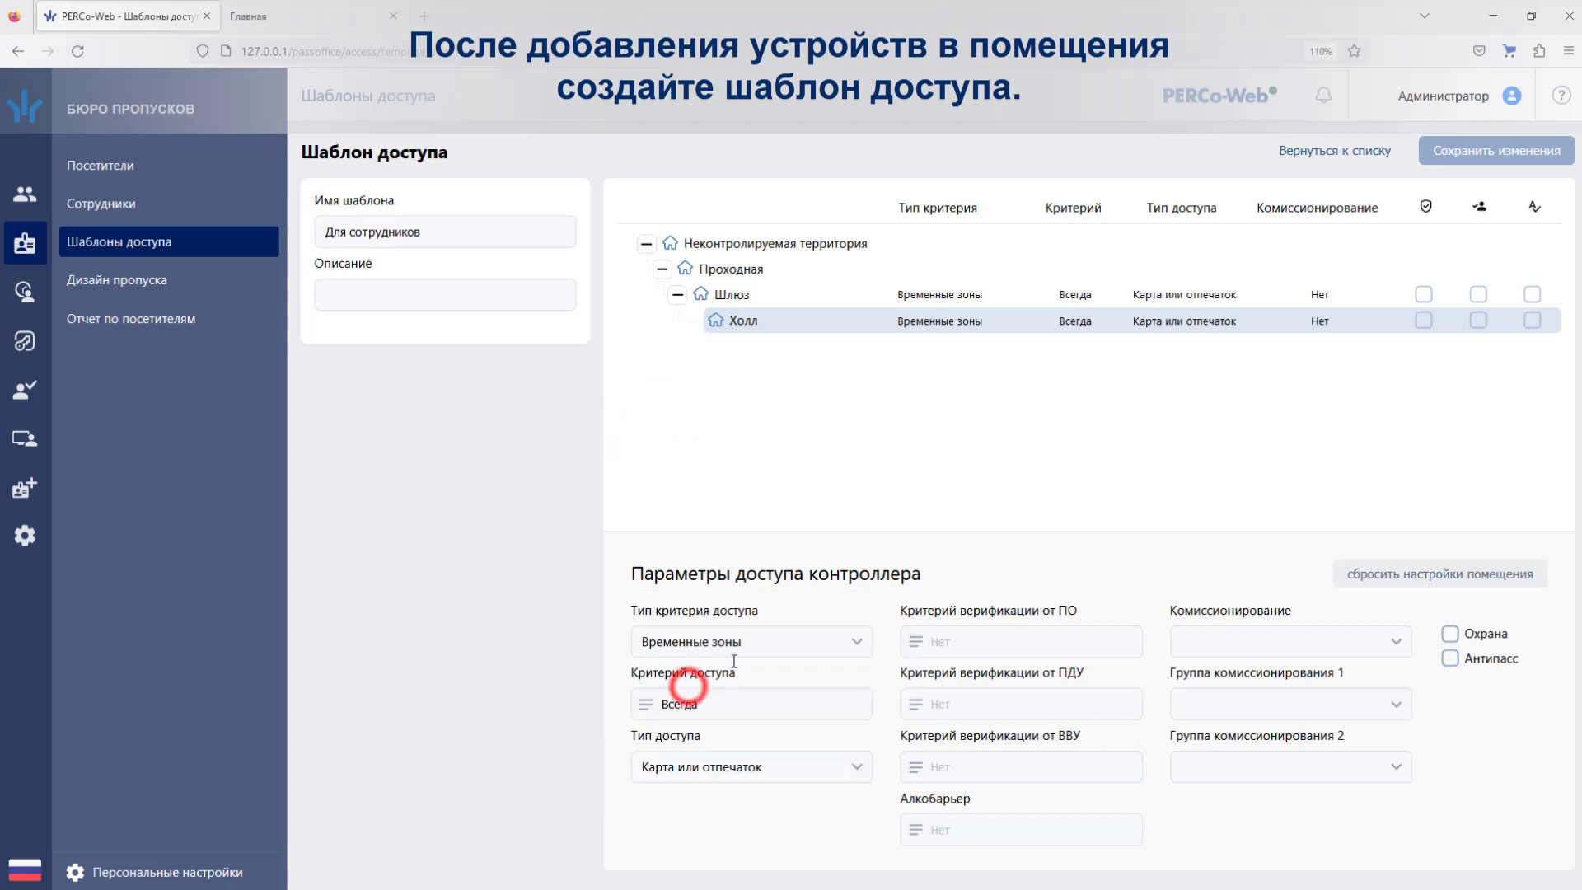
click(1473, 153)
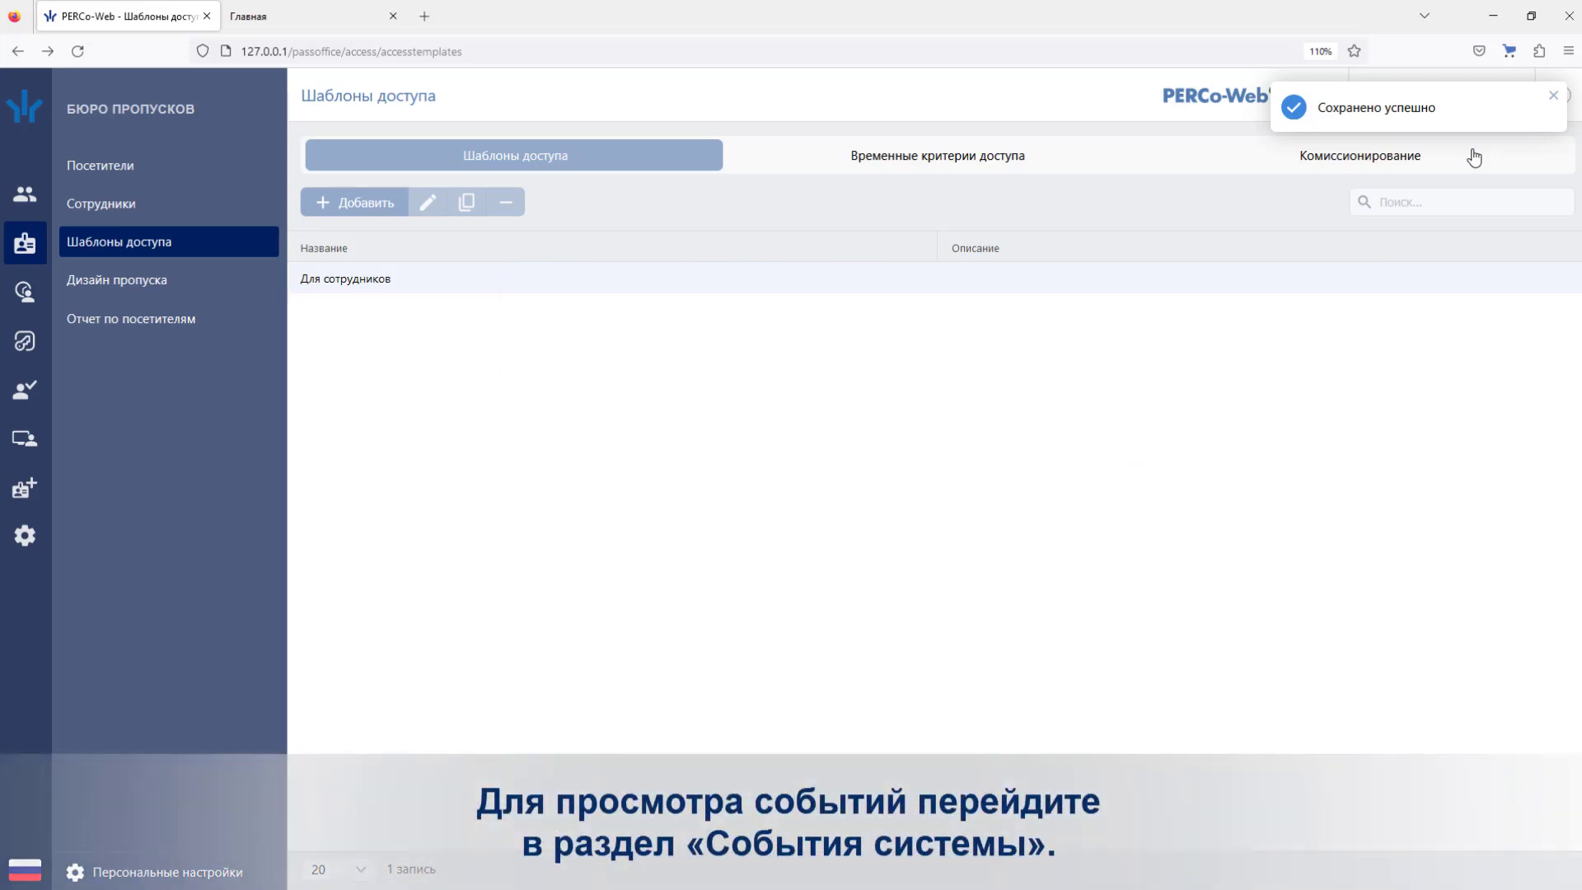
Open the "События системы" section under administration to view the recorded events
click(22, 540)
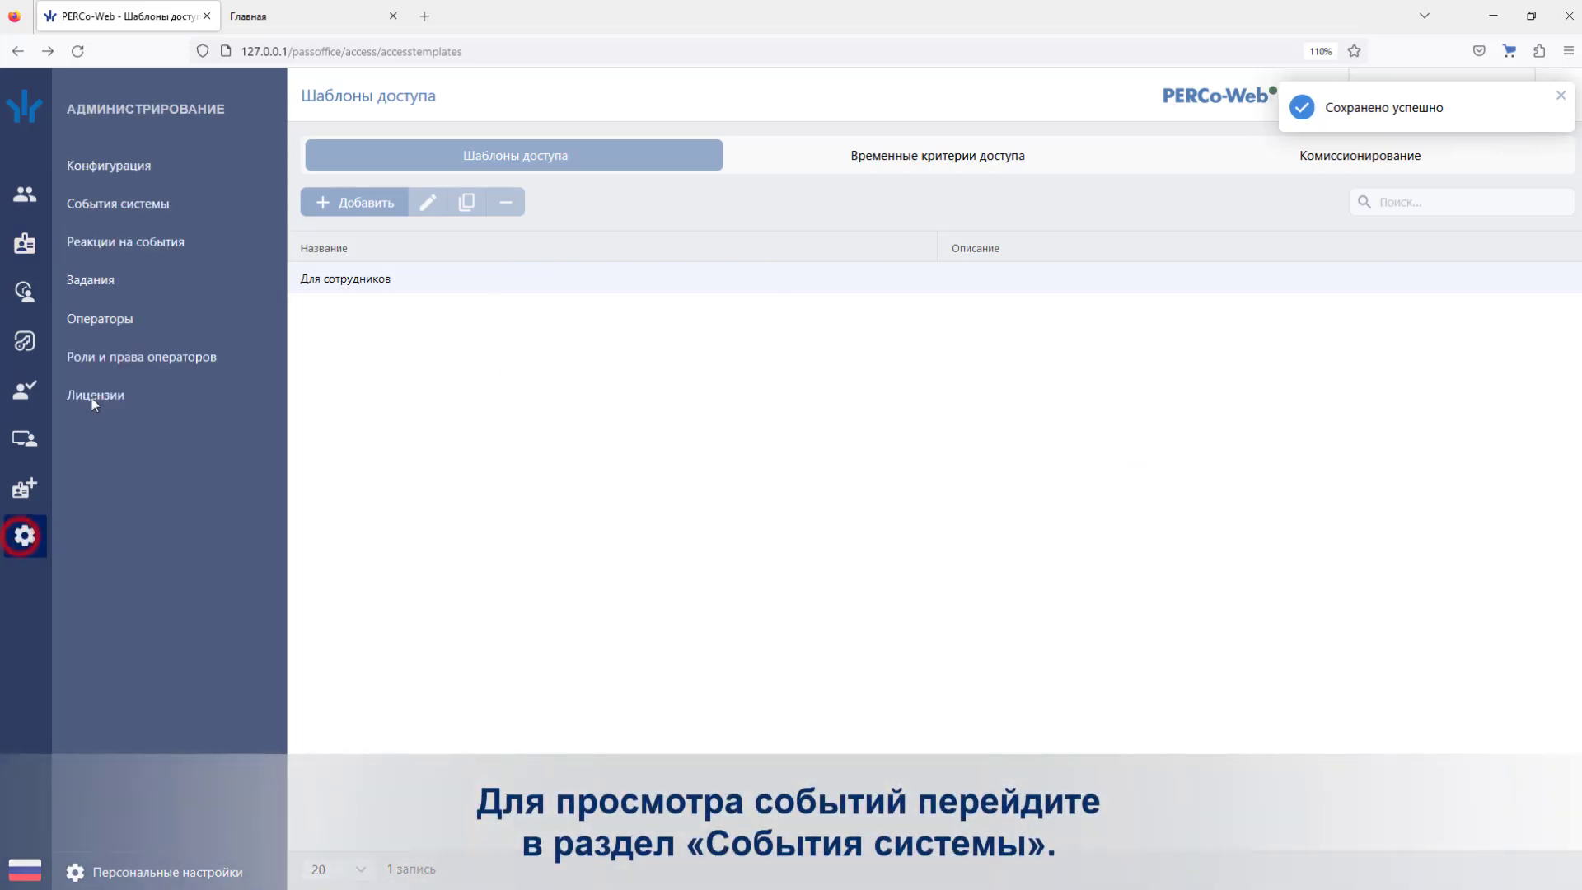
click(135, 204)
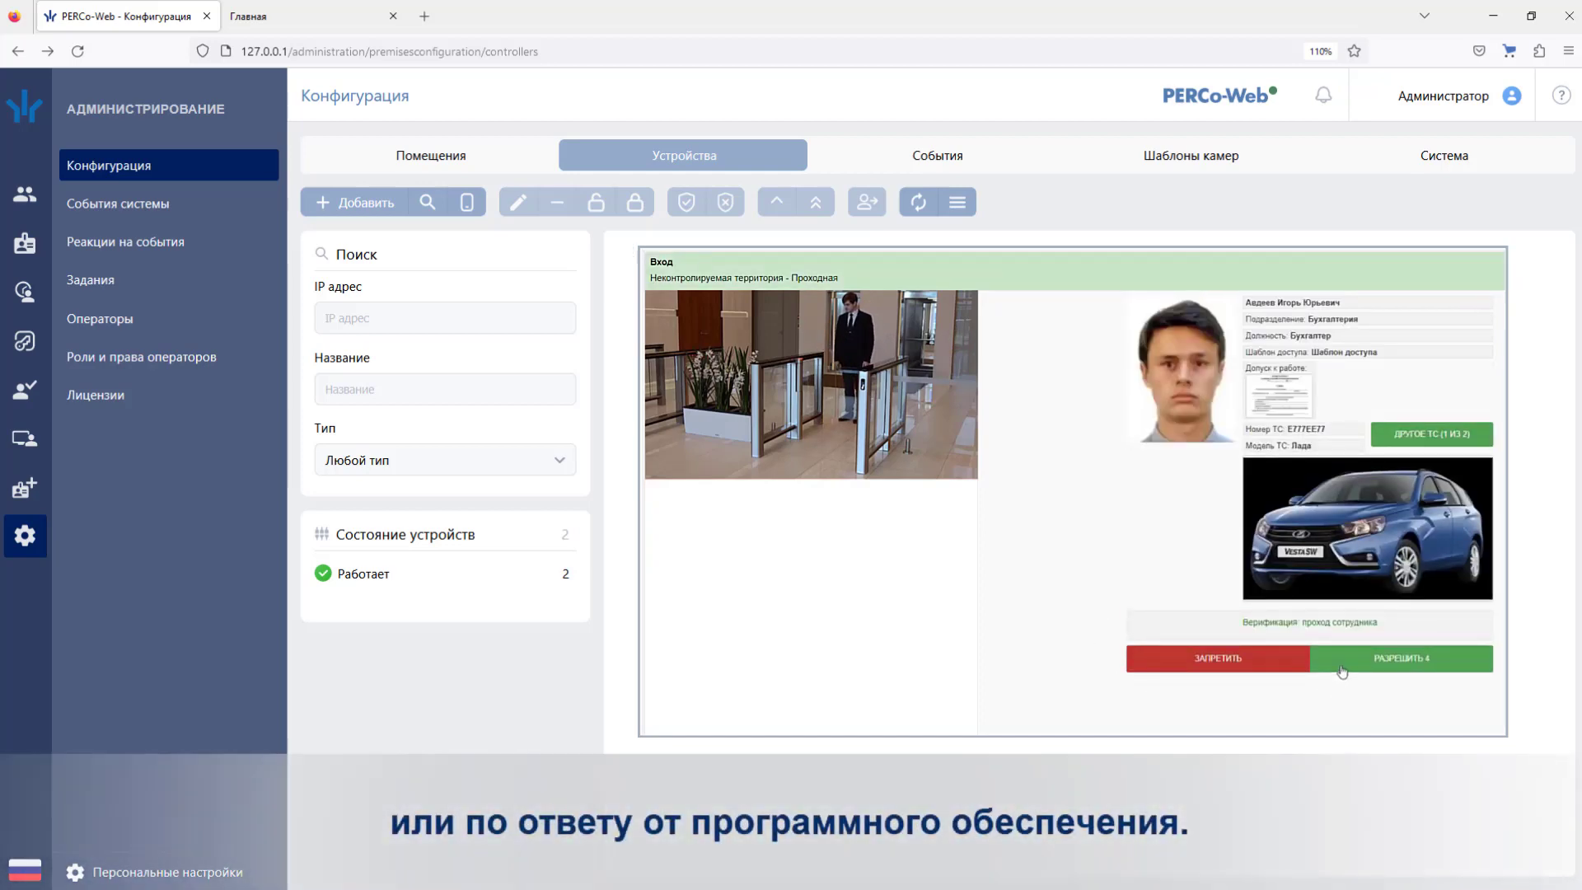
Allow the employee's entry from "Неконтролируемая территория" to "Проходная" in the verification view
click(1340, 664)
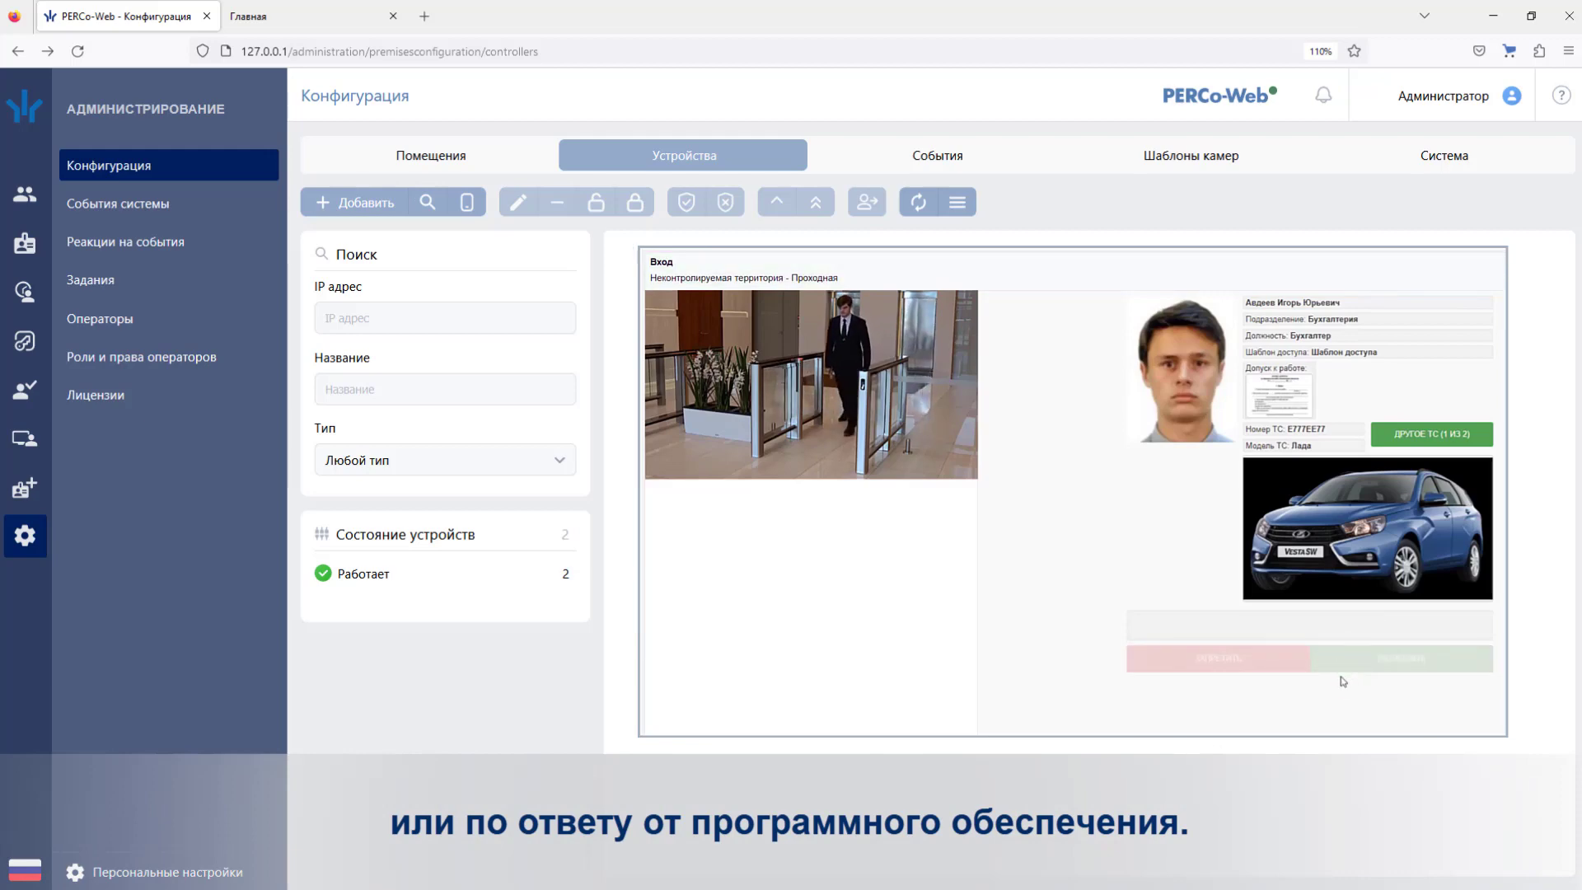